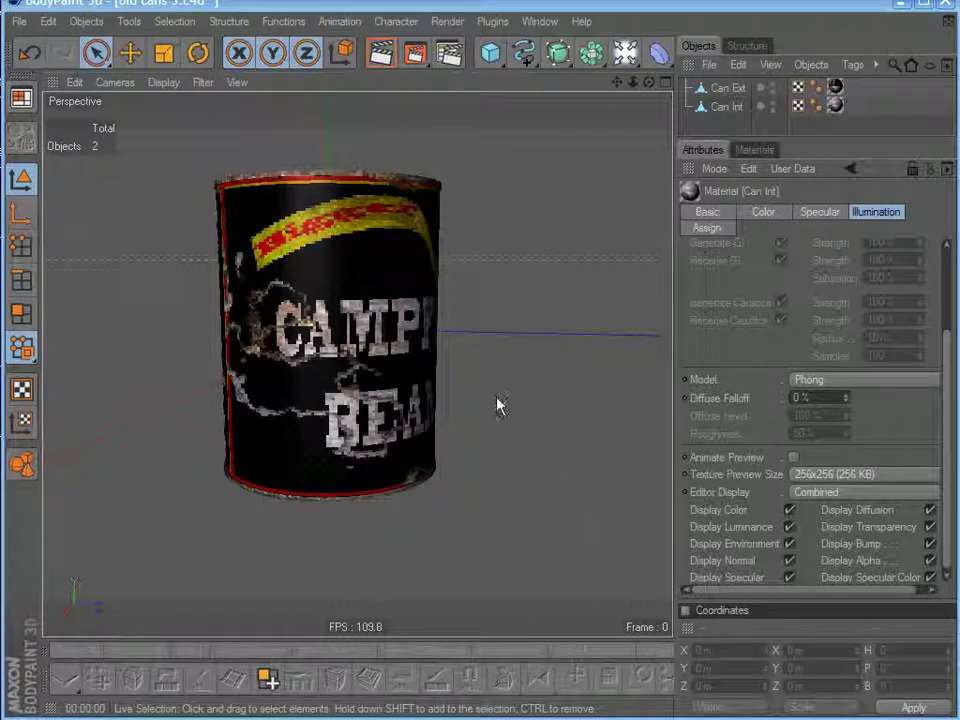
- Examine the bean can's label, rim and interior from several angles and distances
alt+drag(467, 332, 453, 426)
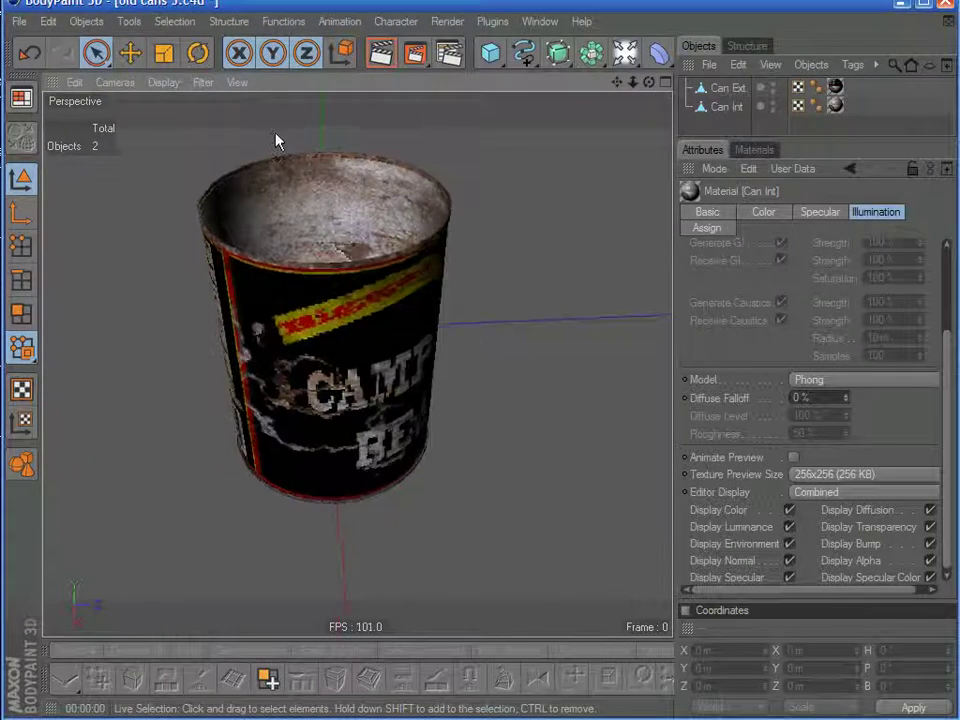
scroll(344, 215, up, 4)
alt+middle_drag(322, 206, 336, 245)
scroll(336, 245, down, 2)
alt+drag(336, 245, 338, 172)
alt+drag(380, 292, 401, 336)
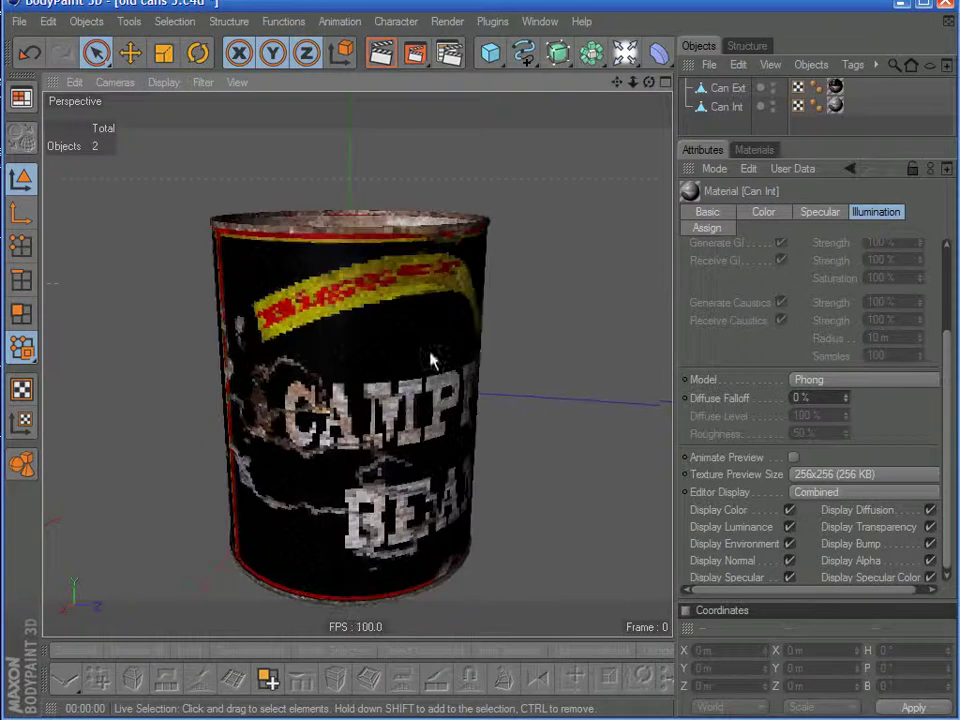
alt+middle_drag(535, 410, 522, 388)
alt+drag(398, 300, 409, 321)
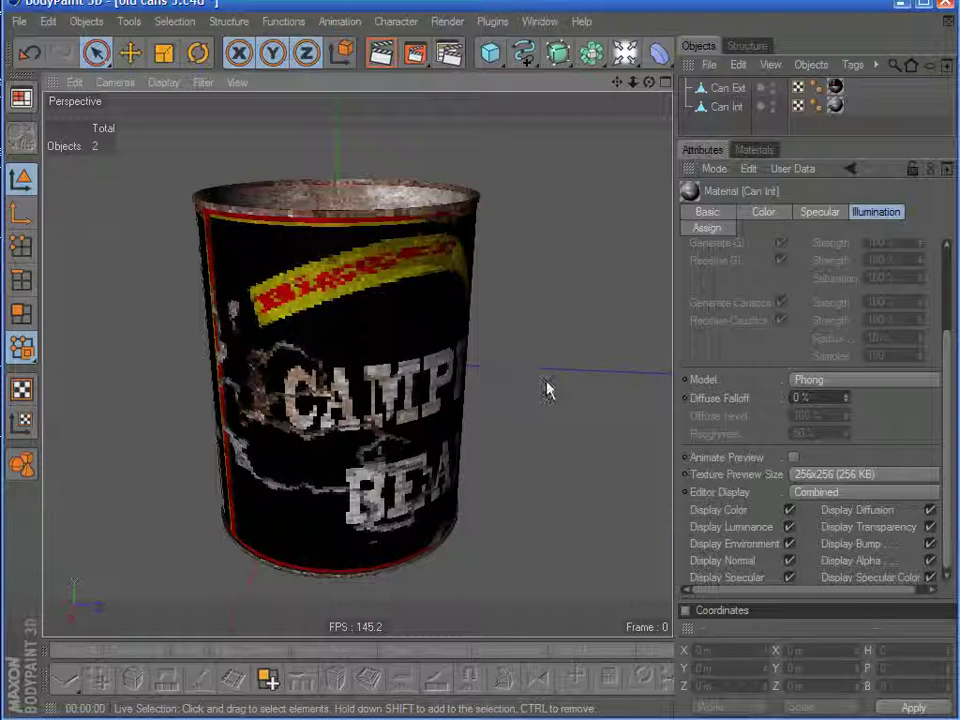
- Give the object list more room and set the Can Ext material's texture preview size to 1024x1024 (4 MB)
drag(852, 141, 853, 253)
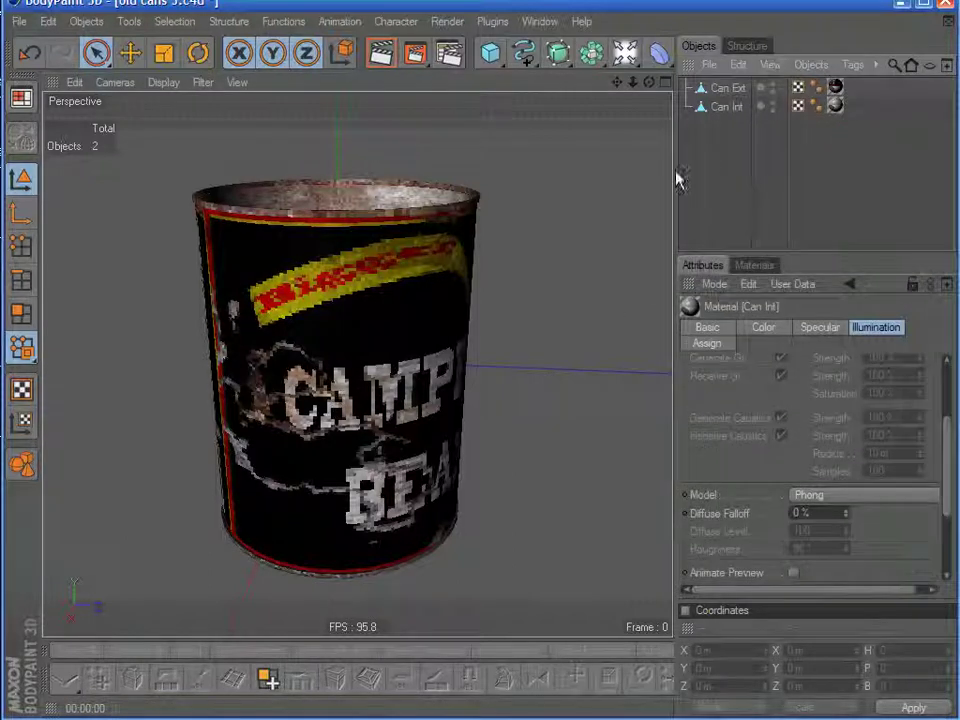
drag(864, 265, 862, 168)
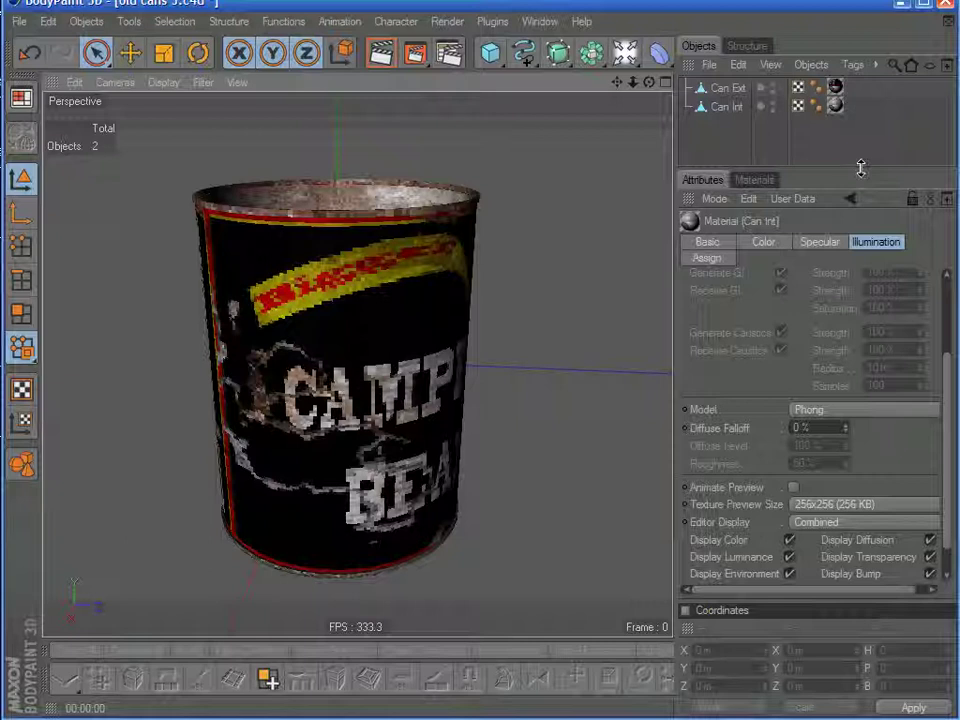
click(728, 88)
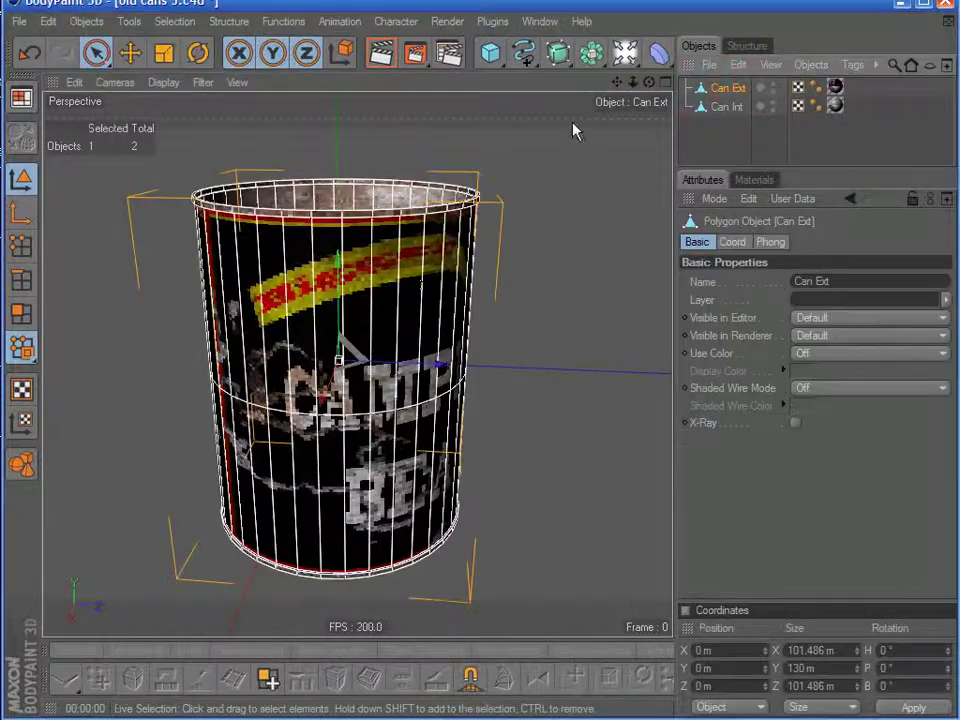
click(835, 88)
scroll(861, 508, down, 3)
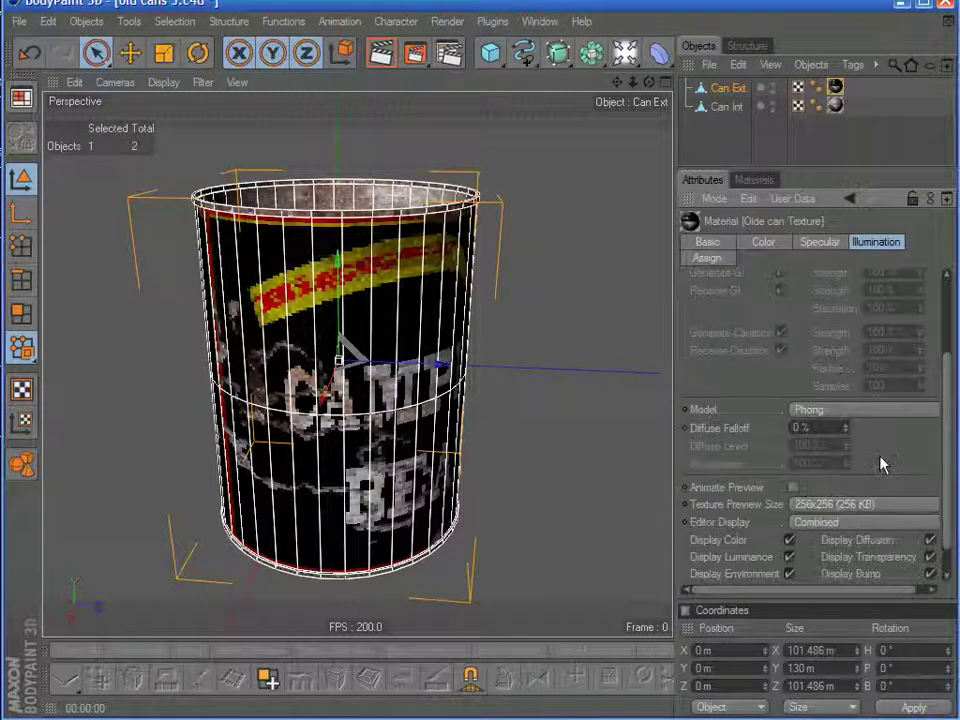
click(871, 506)
click(826, 611)
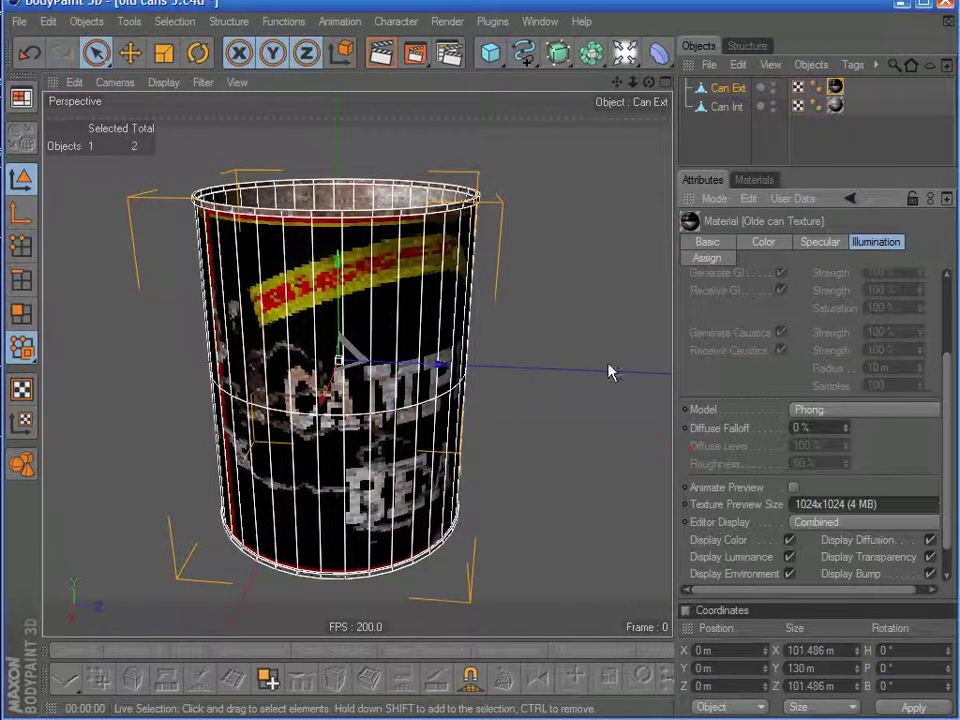
click(594, 426)
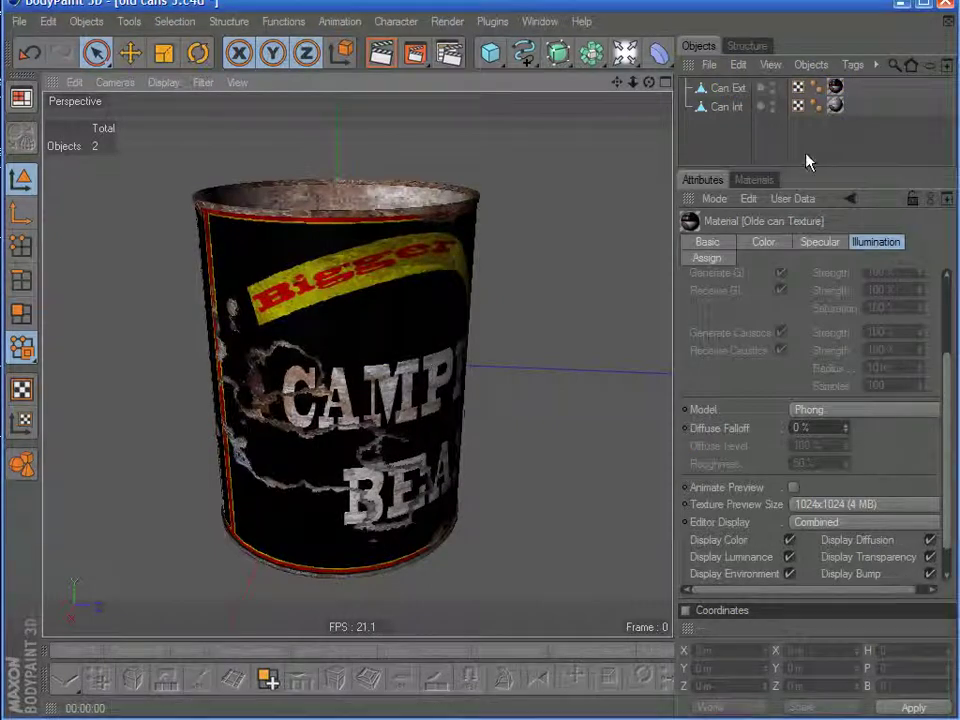
- Set the Can Int material's texture preview size to 1024x1024 (4 MB)
double_click(835, 105)
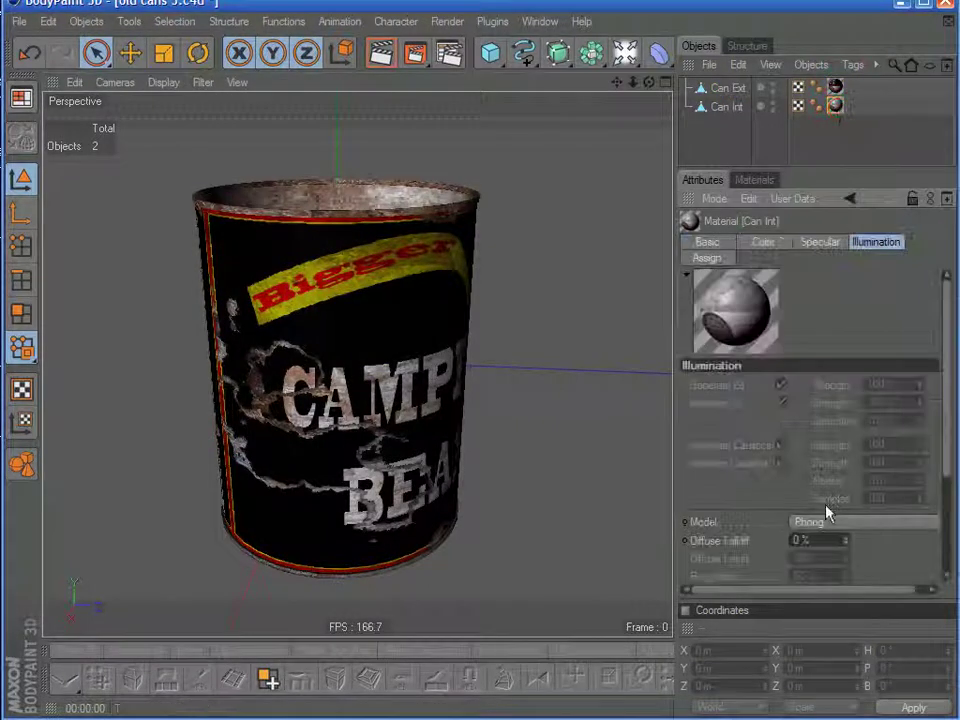
scroll(826, 512, down, 3)
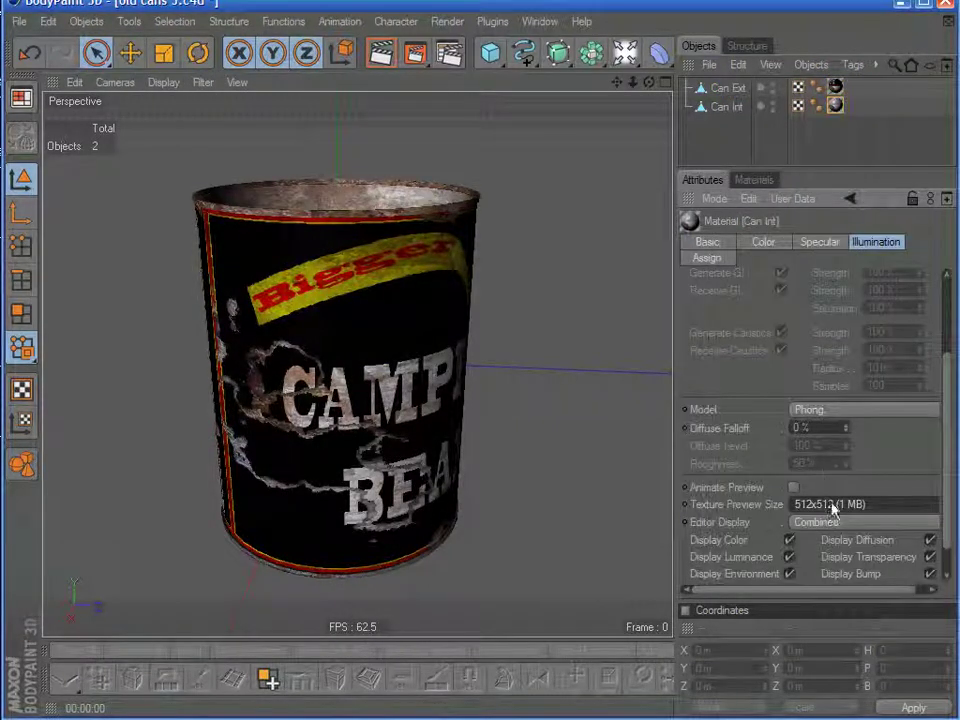
click(850, 508)
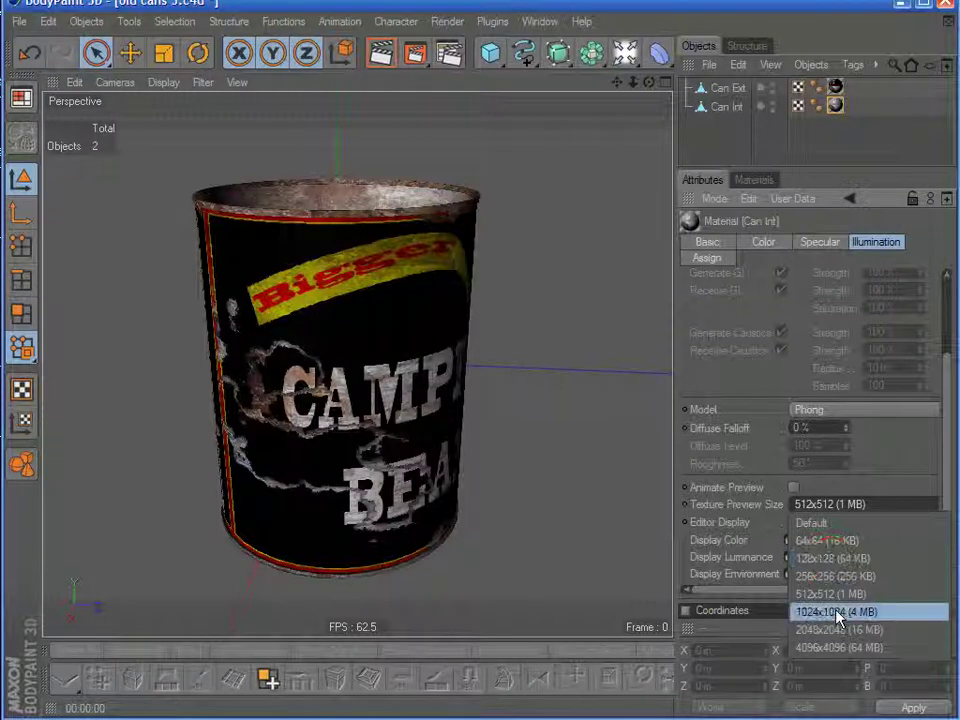
click(795, 611)
alt+drag(455, 346, 369, 622)
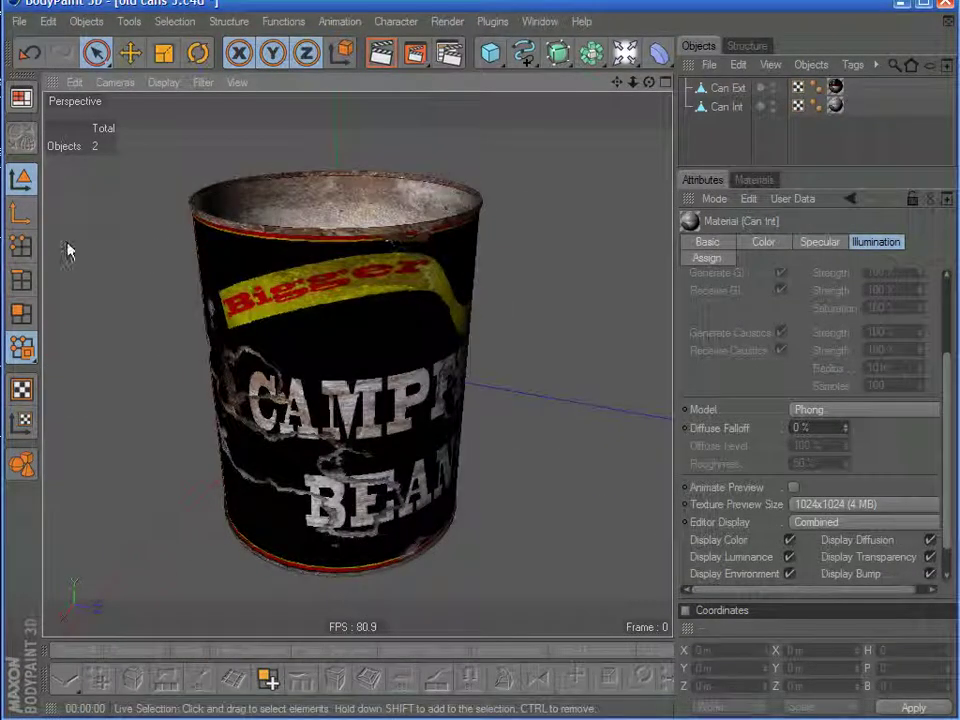
- Move the Can Ext object along Z to about 168.6 m, separating it from the interior shell, and view both shells
click(22, 181)
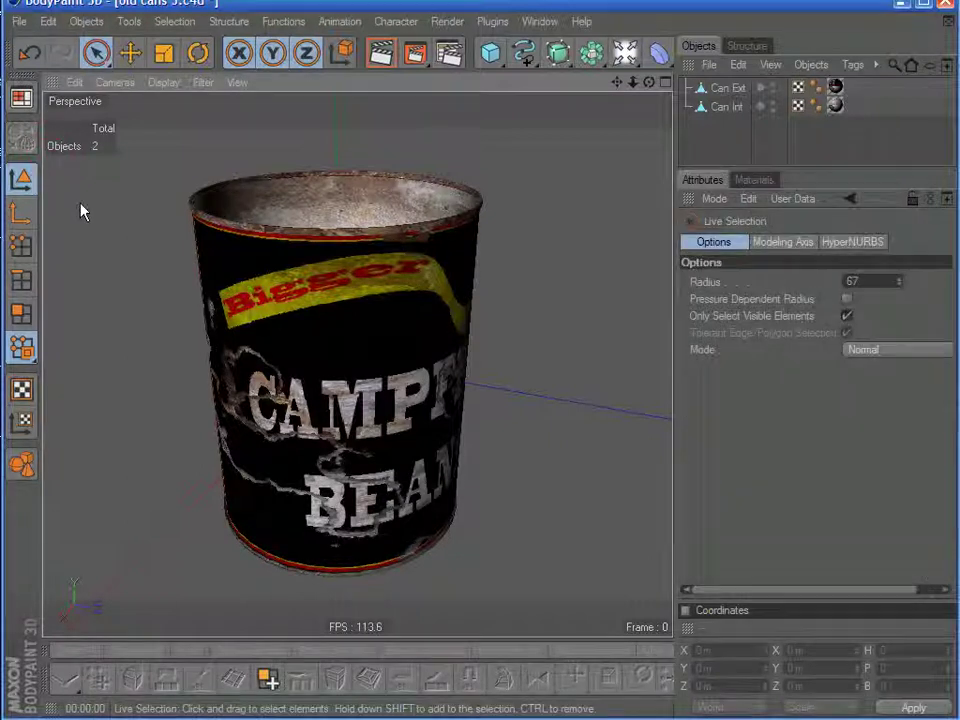
click(726, 89)
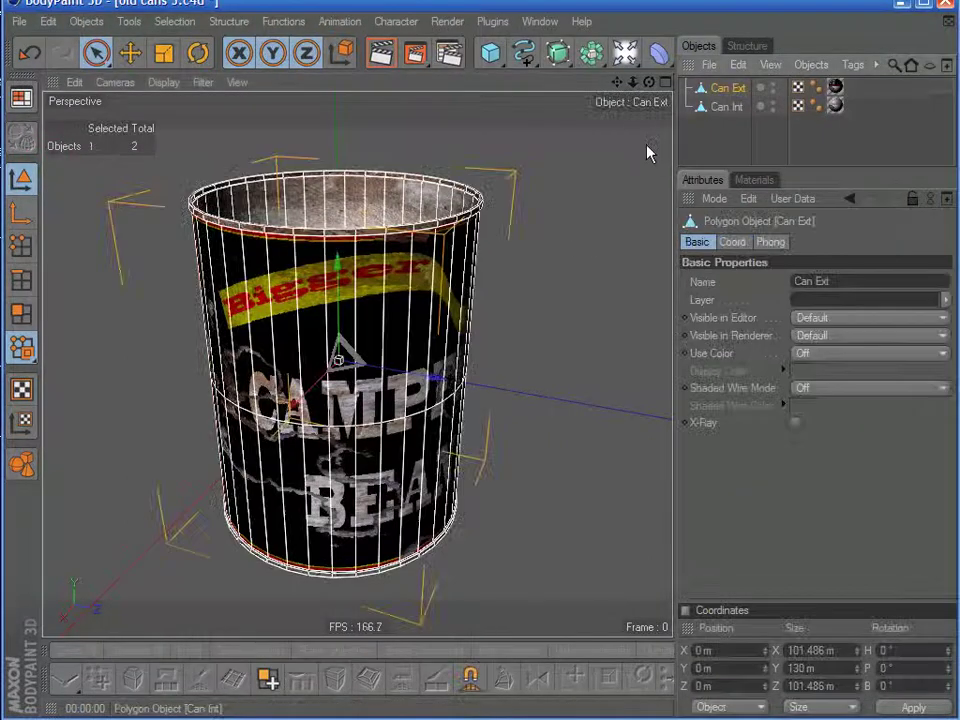
scroll(422, 281, down, 1)
alt+drag(422, 281, 544, 400)
scroll(528, 275, down, 1)
alt+middle_drag(527, 273, 462, 243)
drag(396, 338, 745, 355)
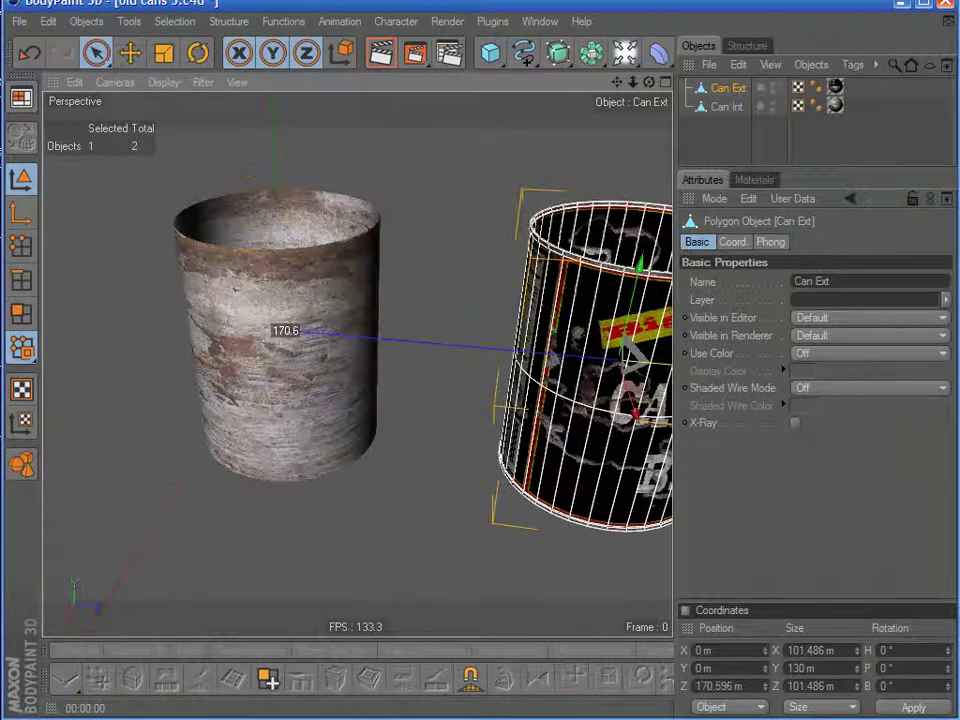
drag(388, 343, 381, 343)
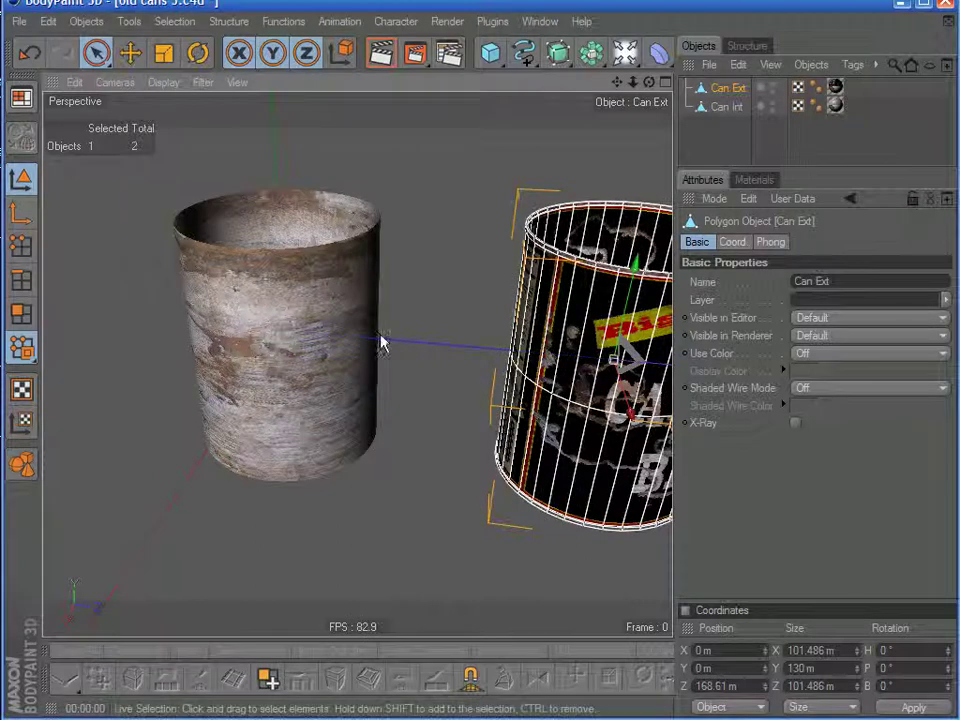
alt+drag(221, 316, 220, 331)
alt+middle_drag(542, 331, 396, 355)
click(716, 134)
mouse_move(410, 308)
alt+mouse_down()
mouse_move(400, 355)
mouse_move(408, 318)
alt+mouse_up()
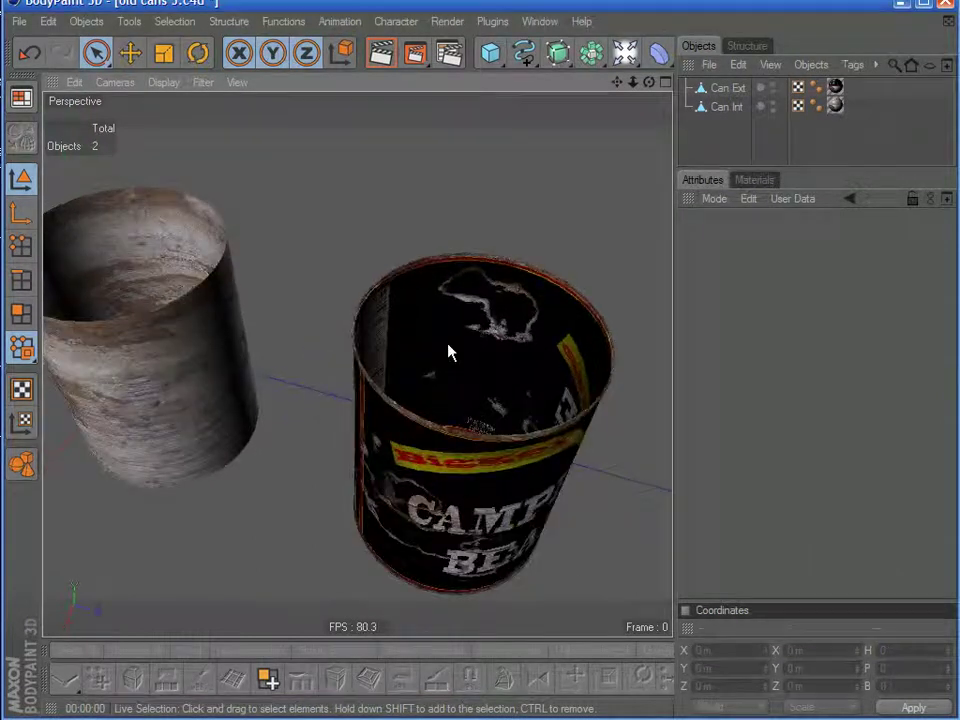
alt+drag(459, 349, 494, 360)
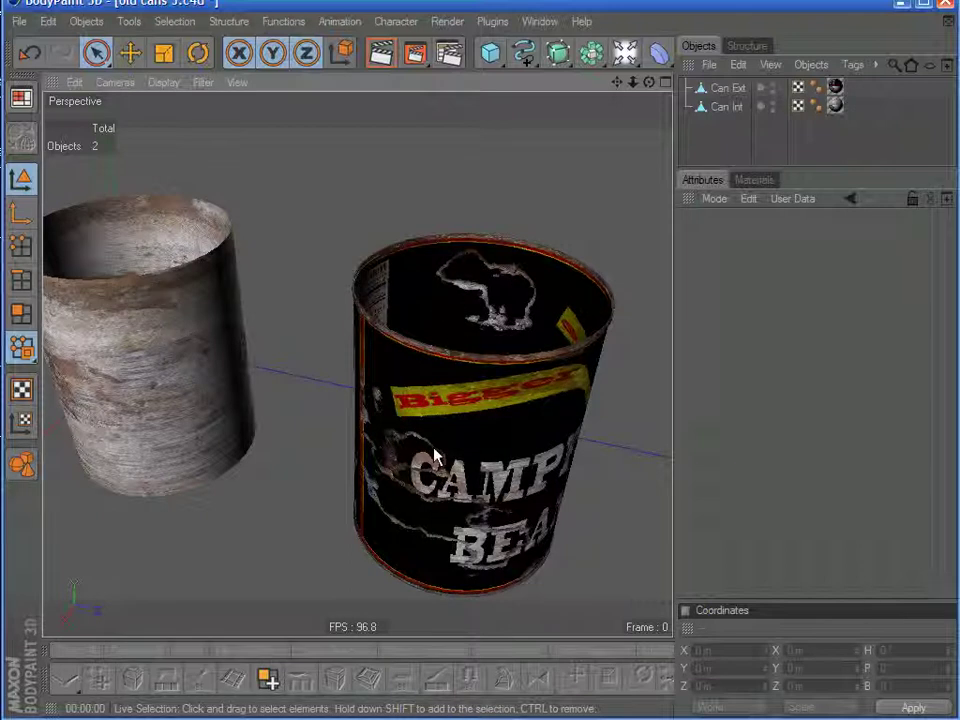
- Undo the move of the Can Ext object and deselect it
click(156, 272)
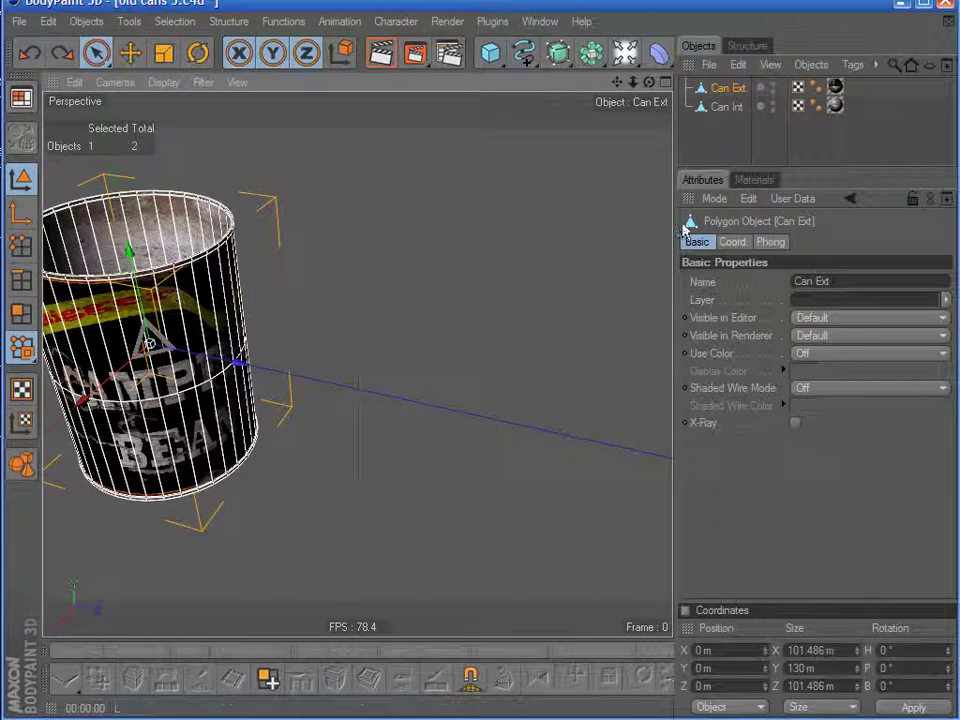
click(711, 142)
alt+middle_drag(386, 433, 514, 450)
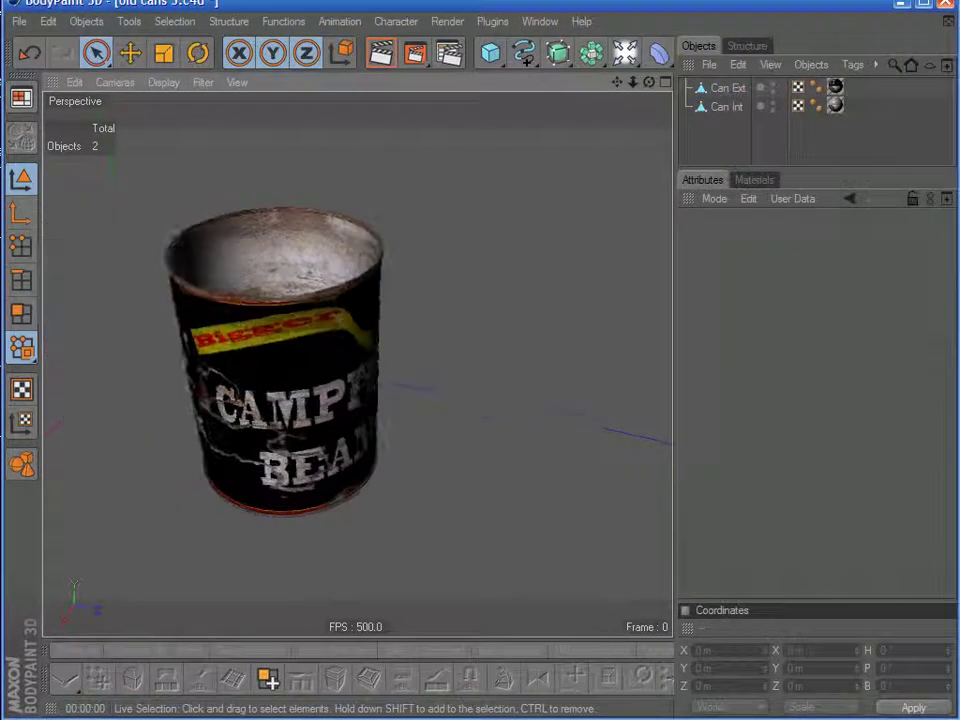
alt+middle_drag(362, 349, 405, 349)
scroll(401, 341, up, 4)
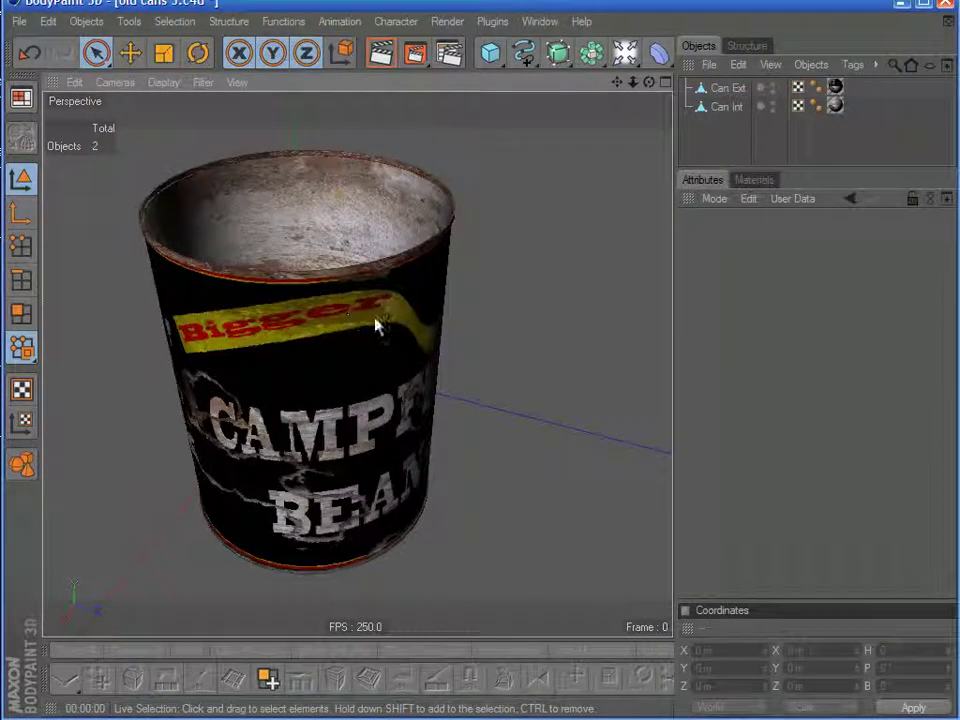
alt+drag(508, 358, 193, 440)
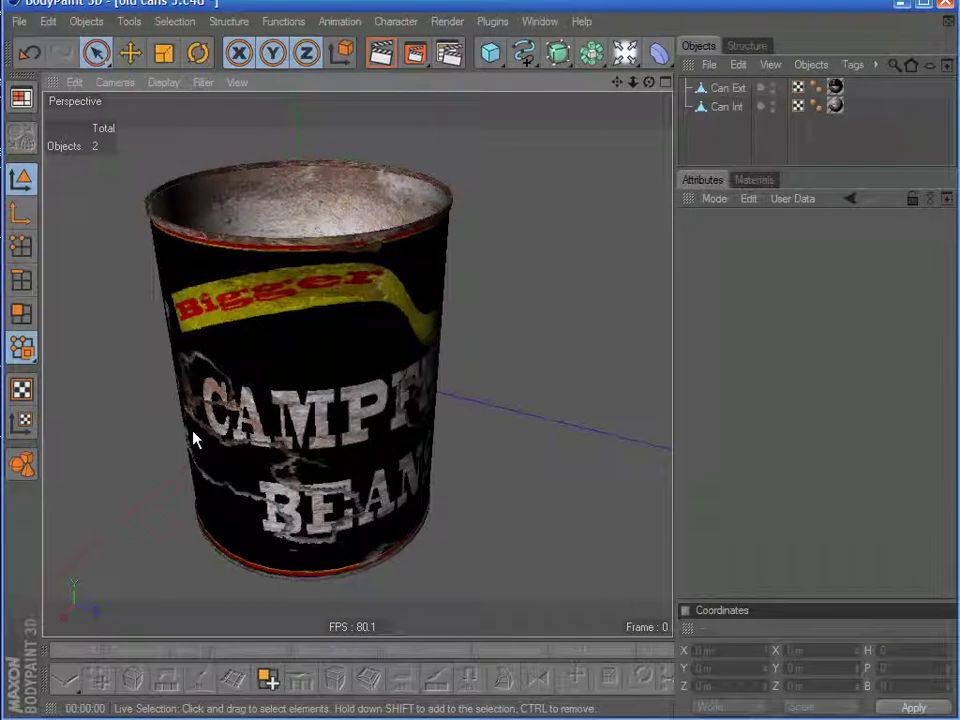
- Inspect the meshes of the Can Ext and Can Int objects one after the other
click(731, 89)
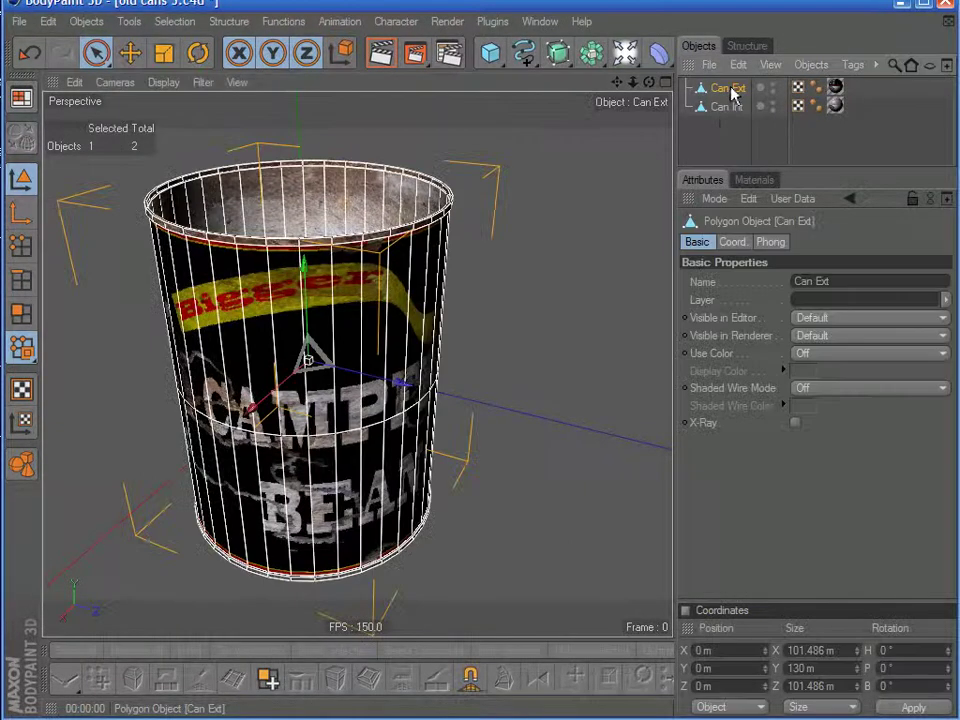
click(727, 106)
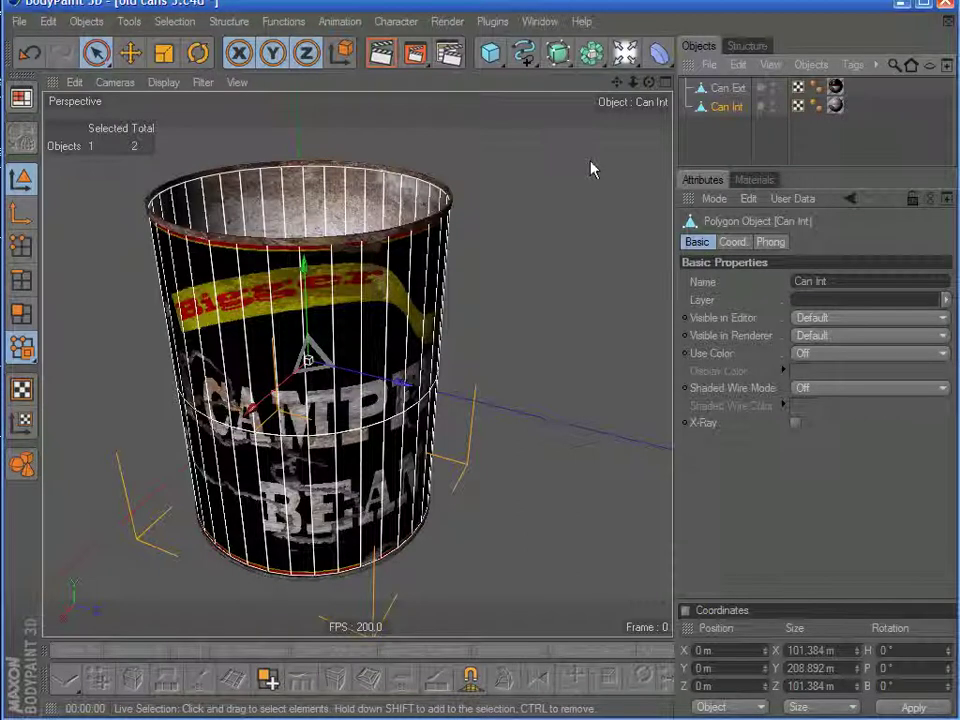
click(590, 168)
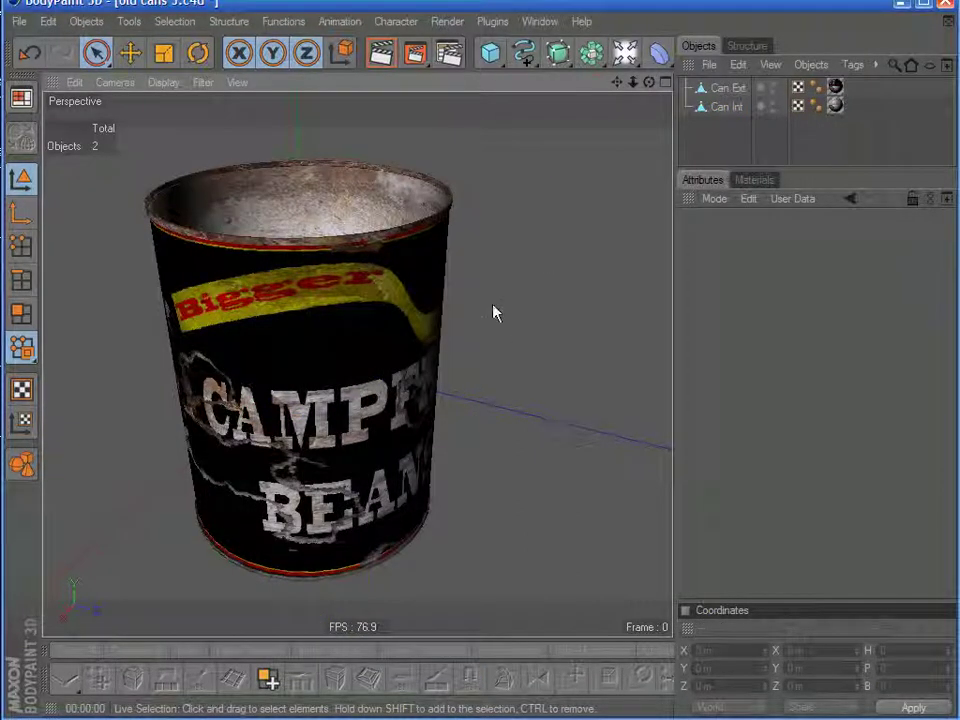
- Connect Can Ext and Can Int into a single object and delete the two original objects
click(742, 92)
shift+click(737, 107)
right_click(733, 104)
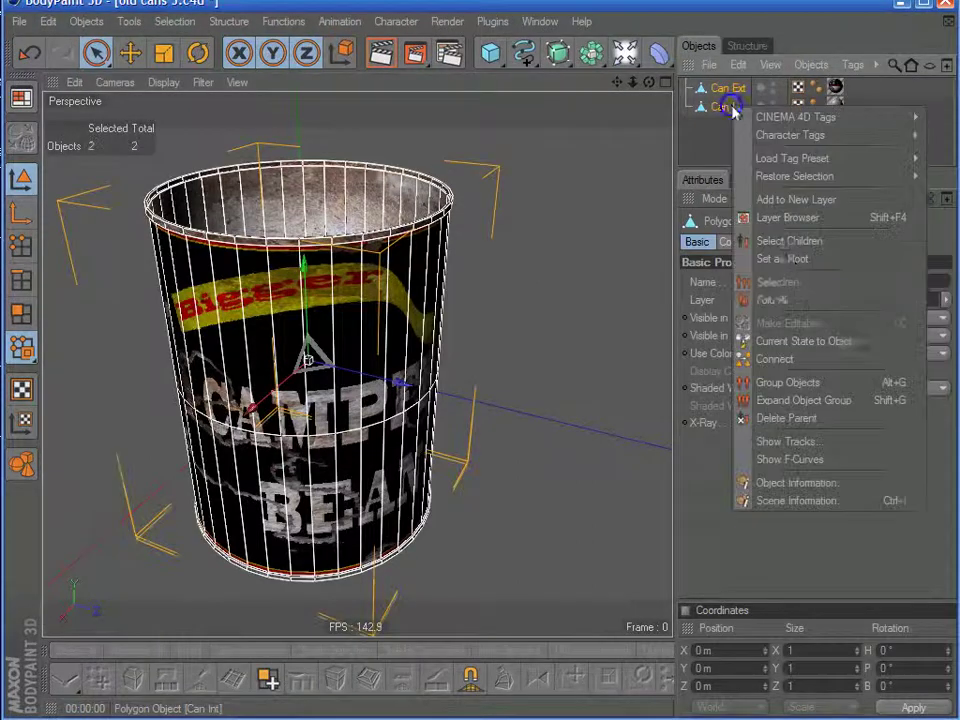
click(786, 362)
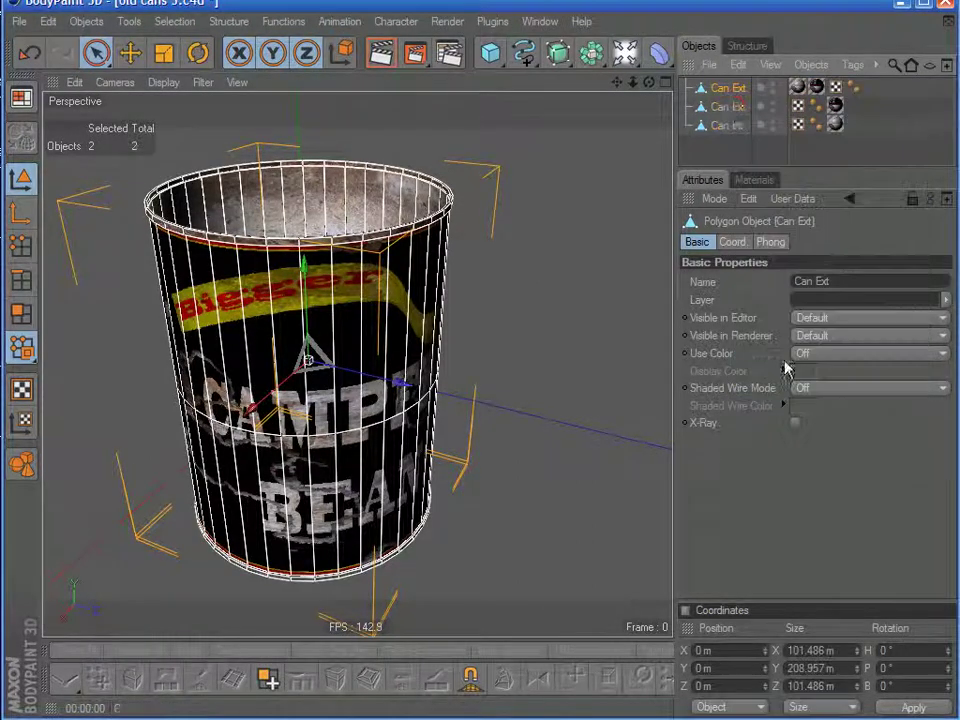
shift+click(726, 127)
key(Delete)
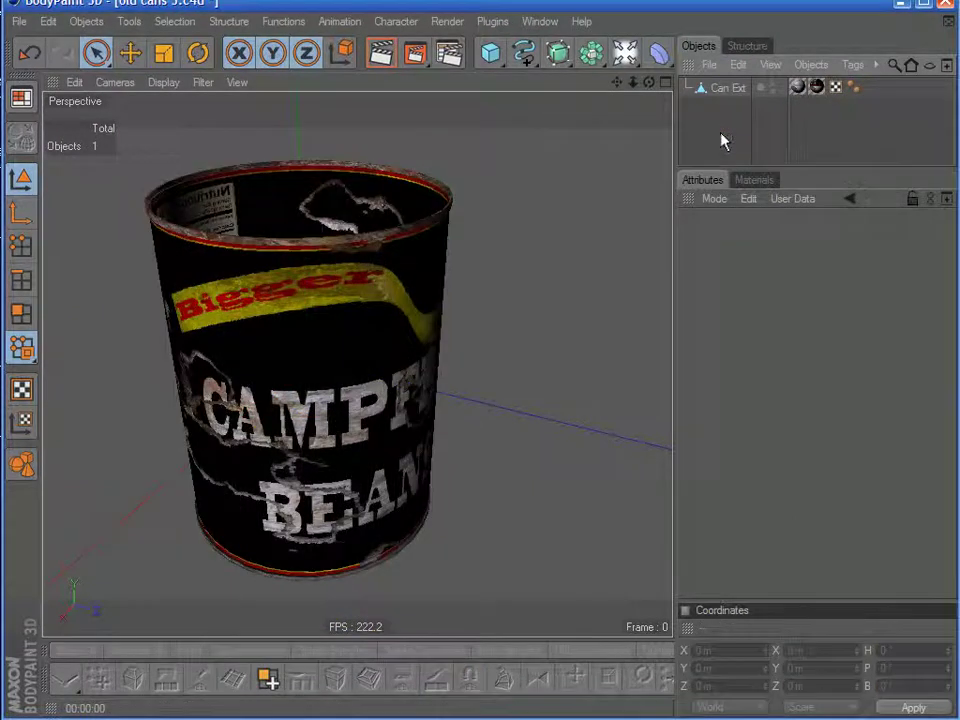
click(738, 89)
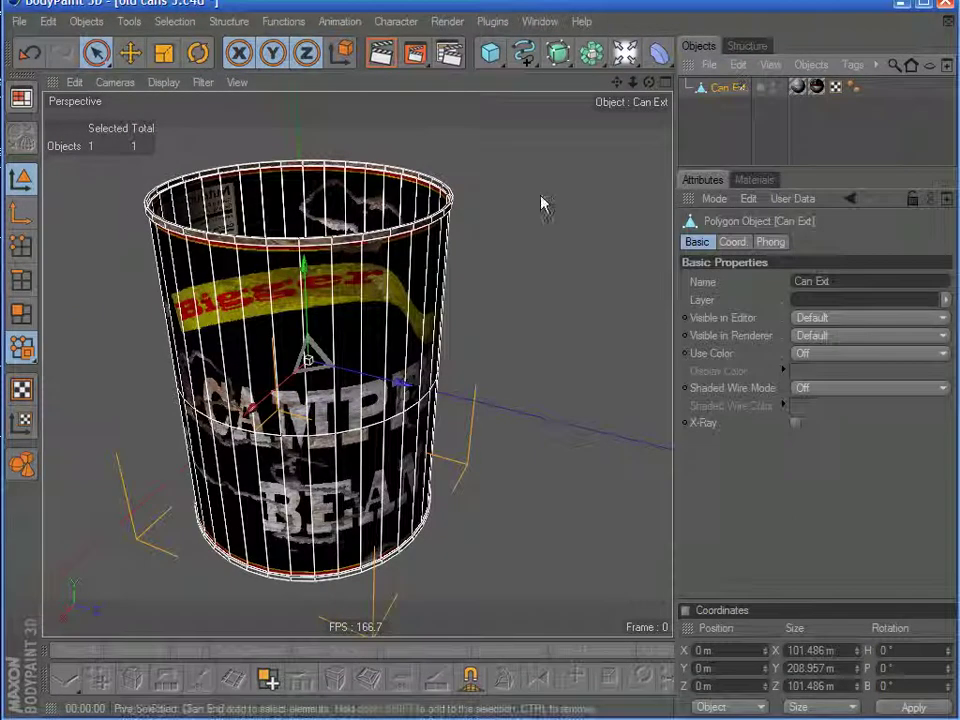
alt+drag(366, 264, 380, 360)
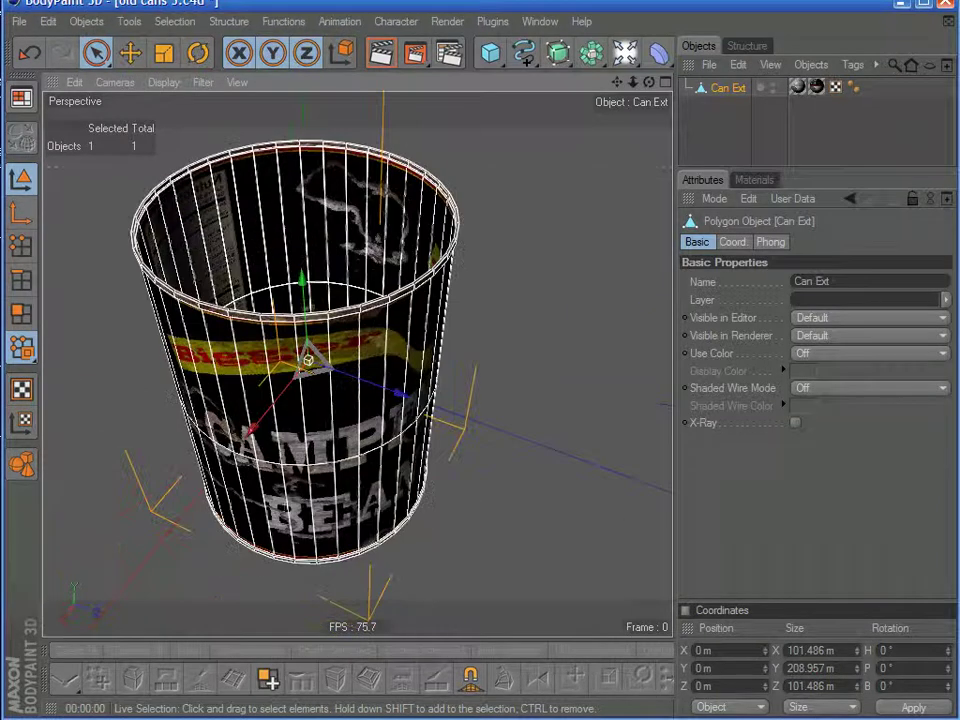
click(602, 166)
- Undo the connection and the deletion to restore the separate Can Ext and Can Int objects, and clear the selection
key(ctrl+z)
key(ctrl+z)
key(ctrl+z)
key(ctrl+z)
key(ctrl+z)
key(ctrl+z)
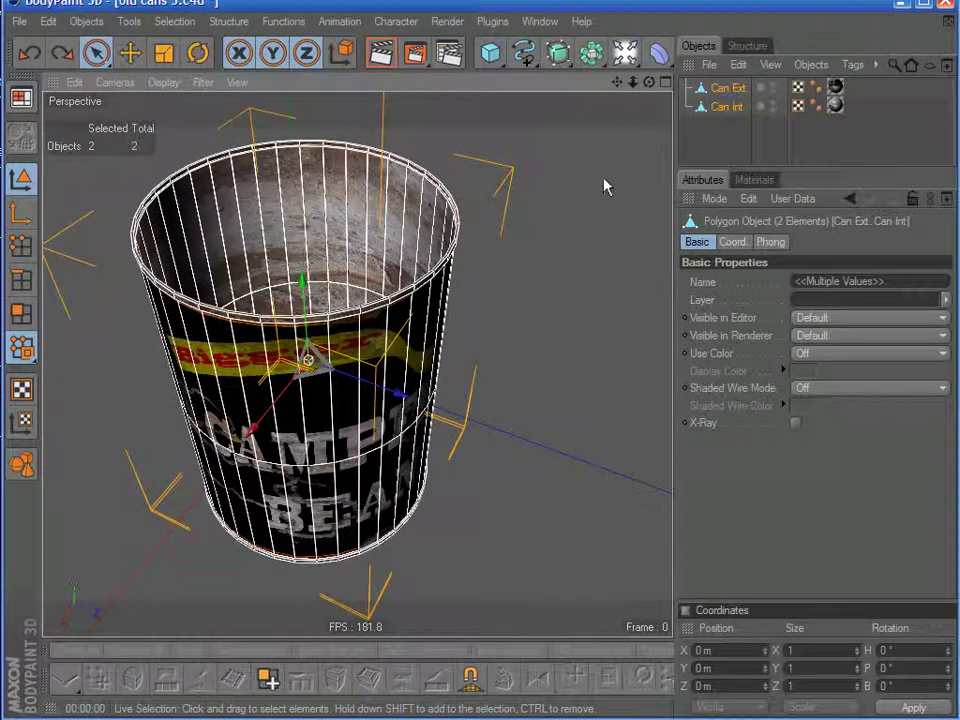
click(603, 180)
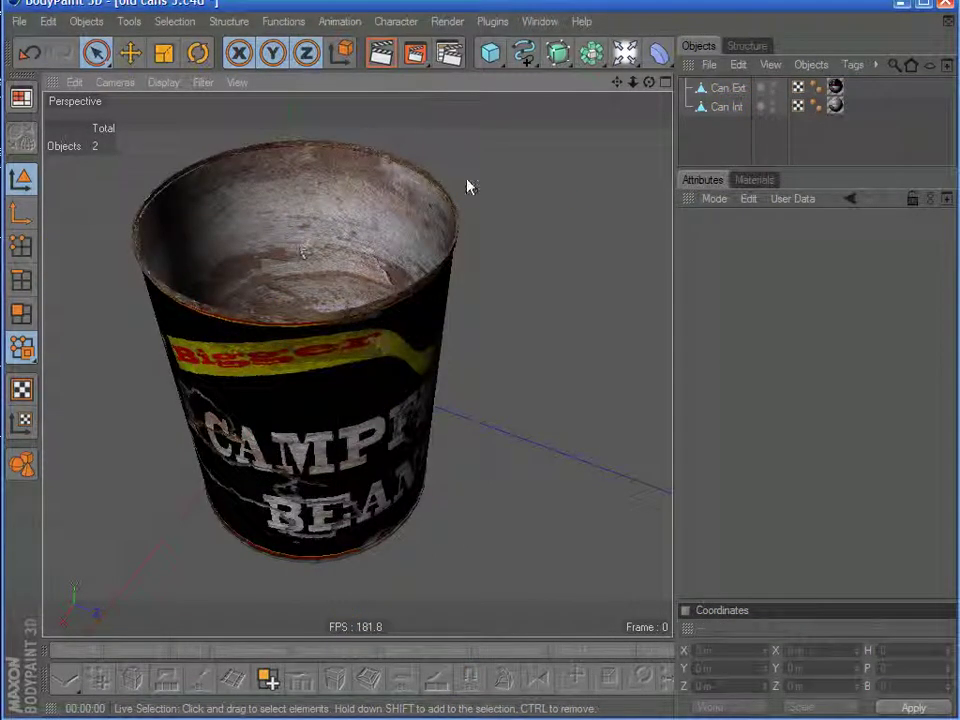
- Hide the Can Int object in the viewport and inspect the Can Ext object on its own
click(775, 105)
click(728, 90)
alt+drag(406, 316, 406, 268)
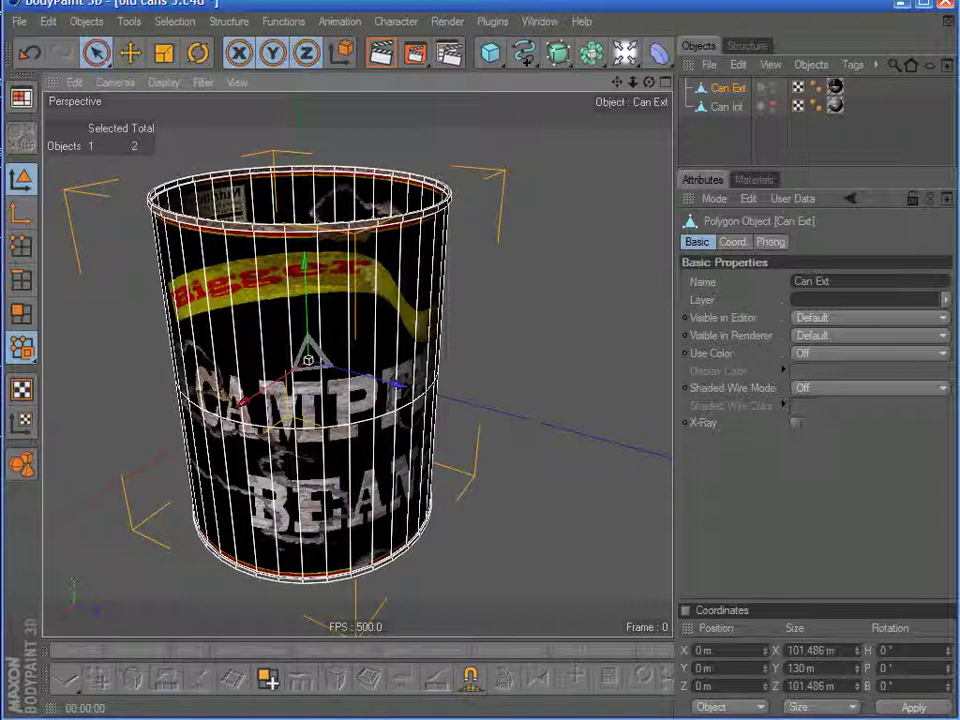
click(456, 537)
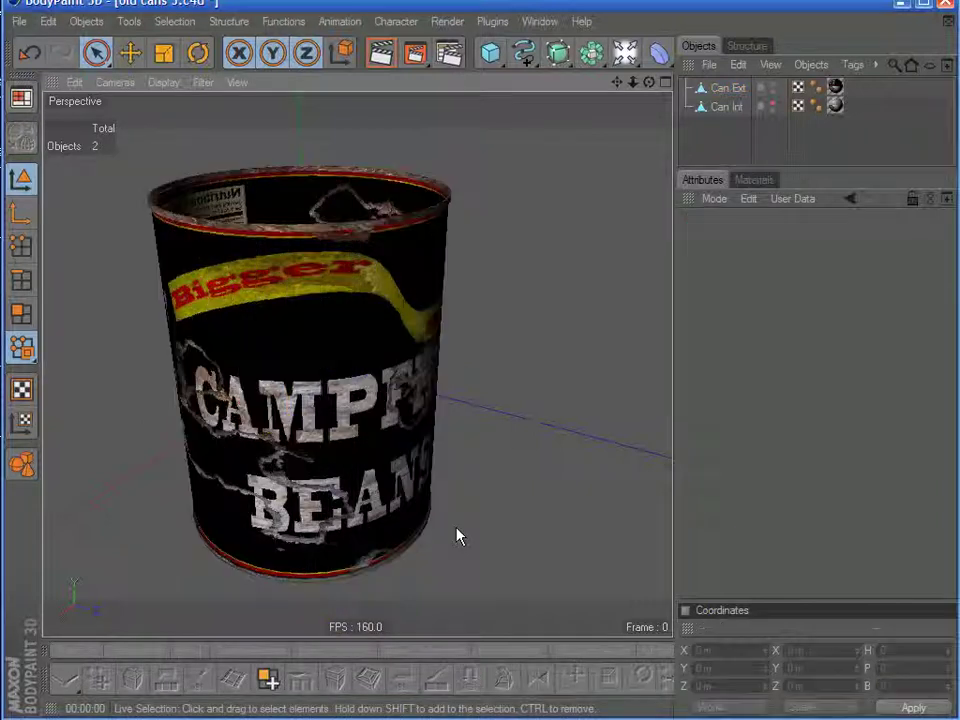
- Select all polygons of the Can Ext object and store them as a polygon selection tag
click(342, 374)
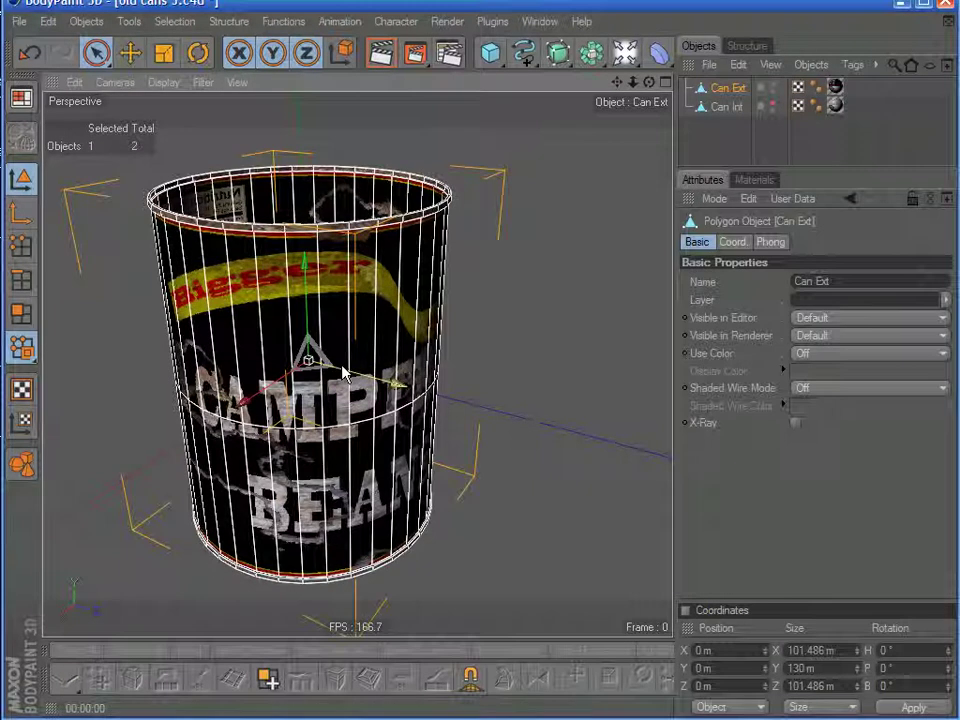
click(96, 54)
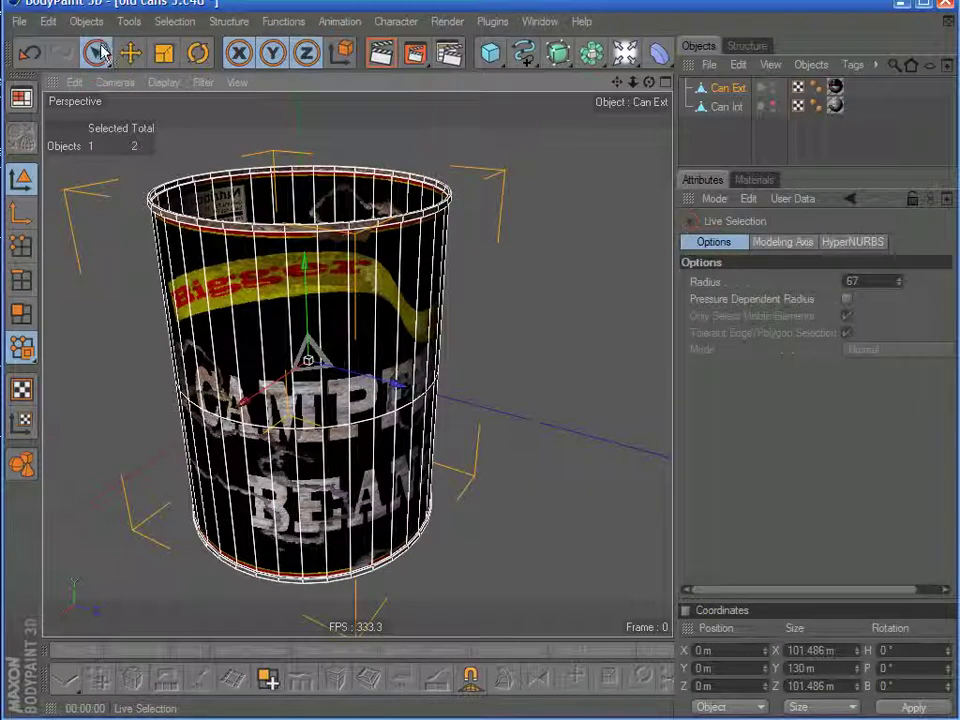
click(21, 314)
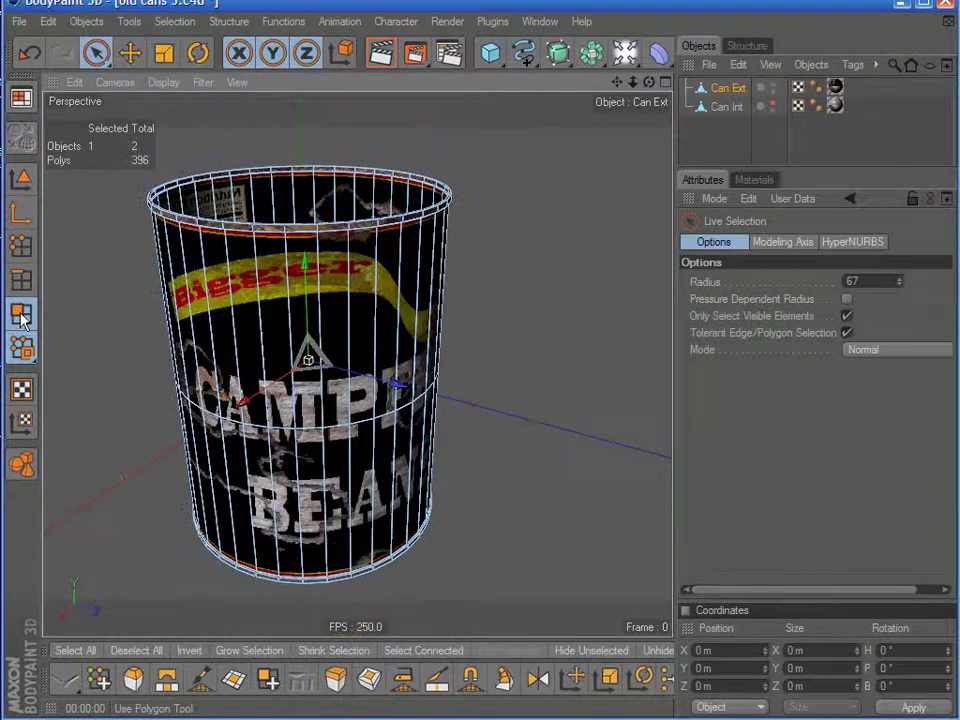
key(ctrl+a)
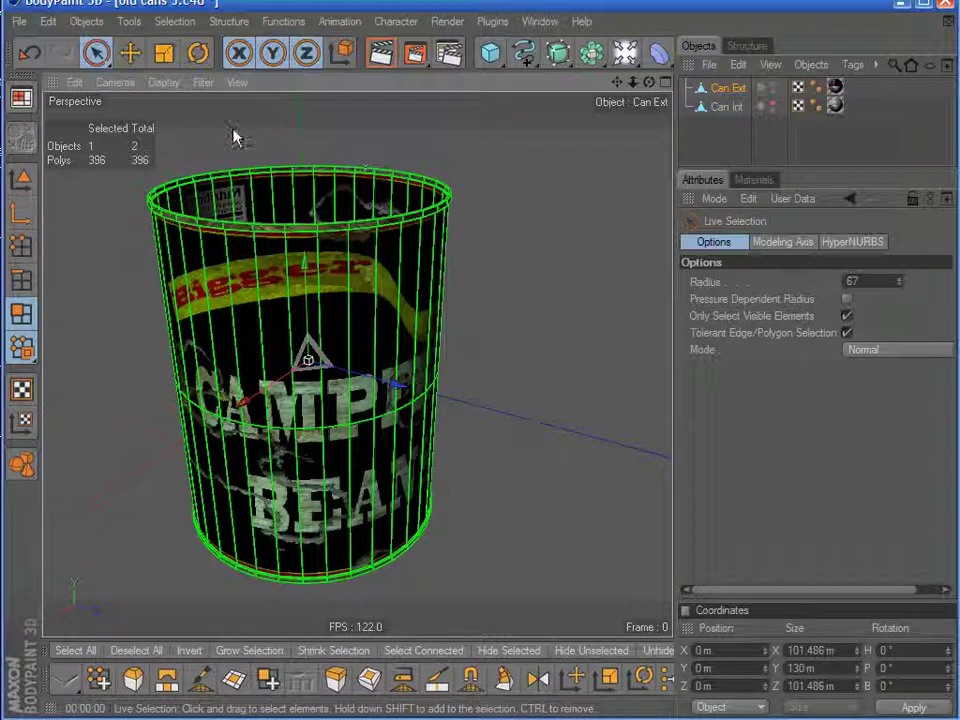
click(177, 22)
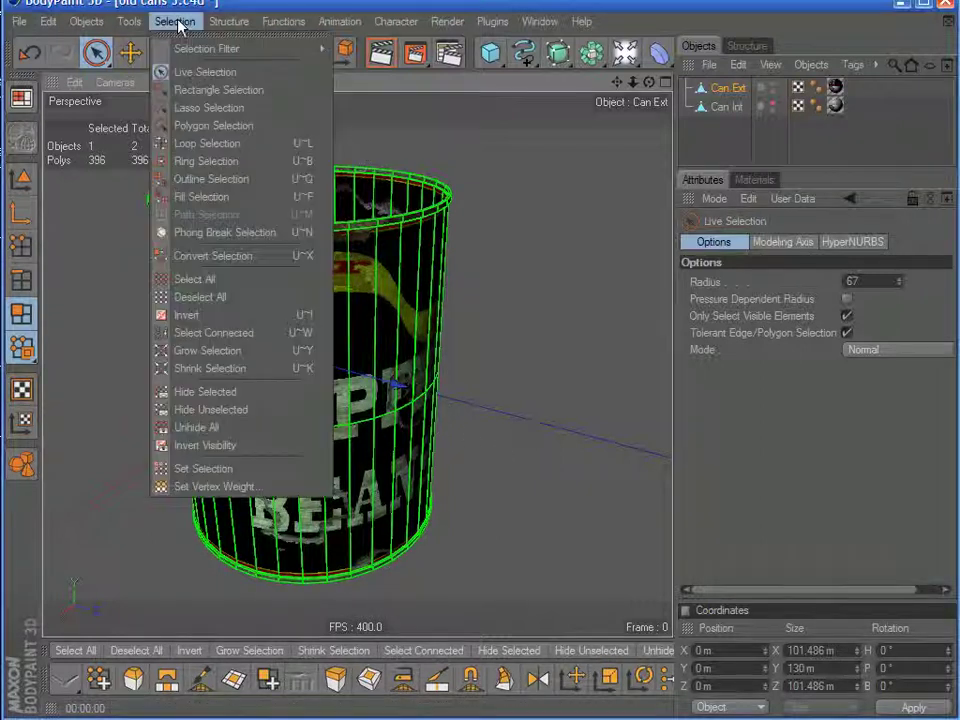
click(207, 469)
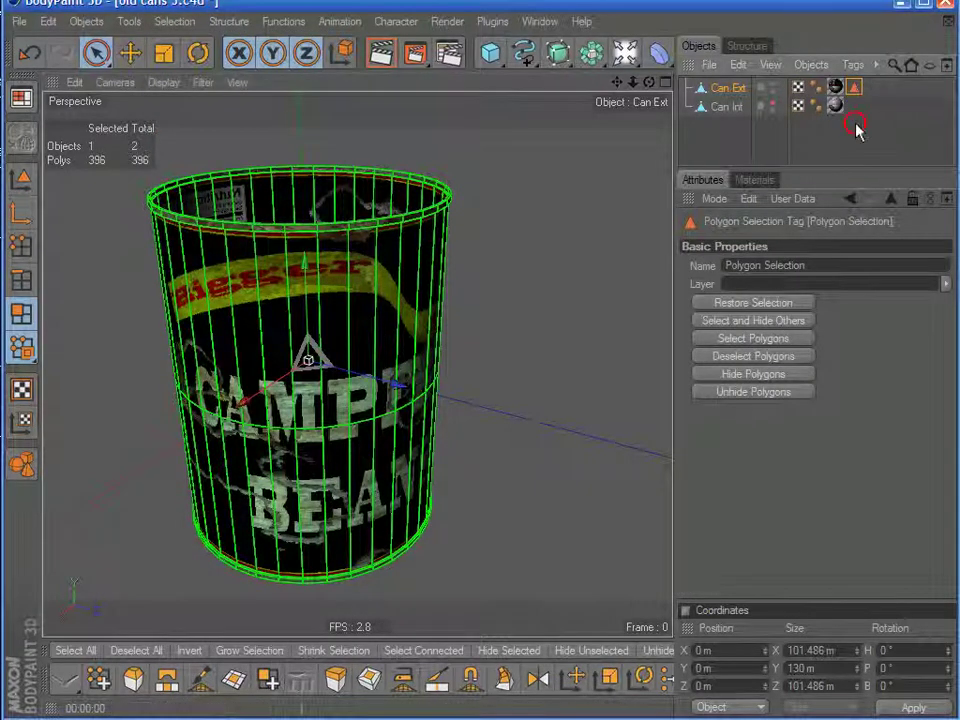
- Test the stored selection by restoring Can Ext's polygons from its selection tag, and clear the object selection
click(510, 266)
click(854, 90)
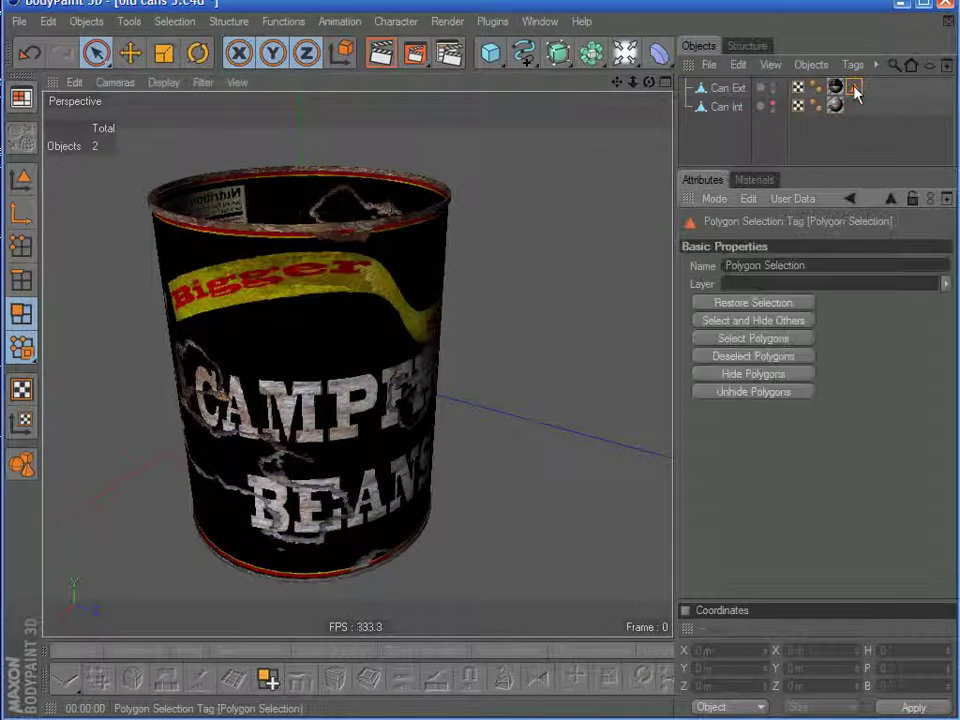
click(748, 90)
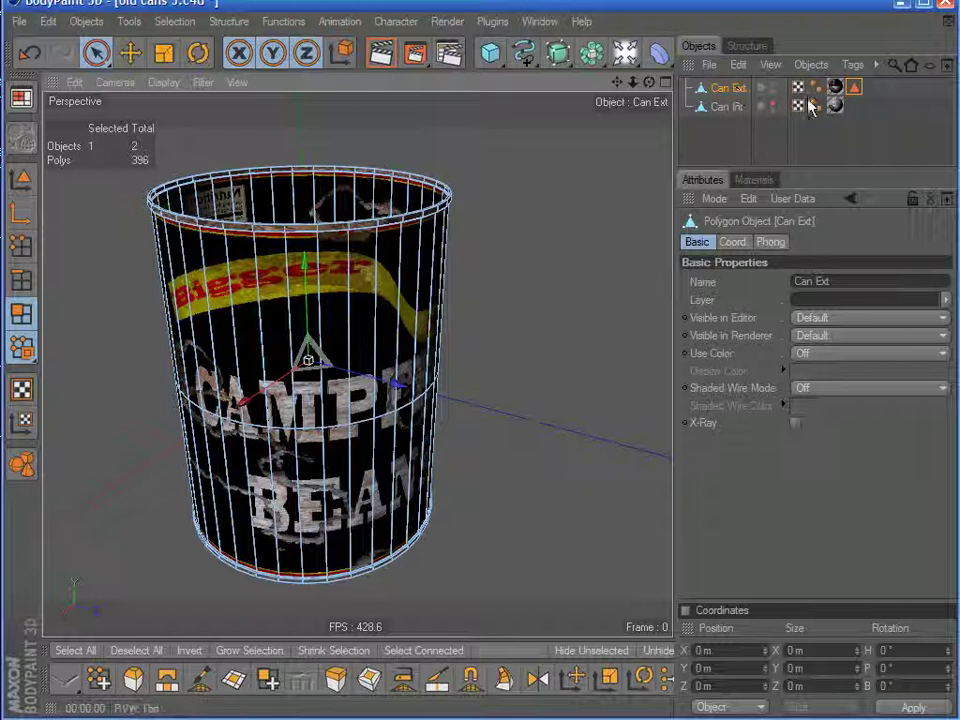
click(853, 89)
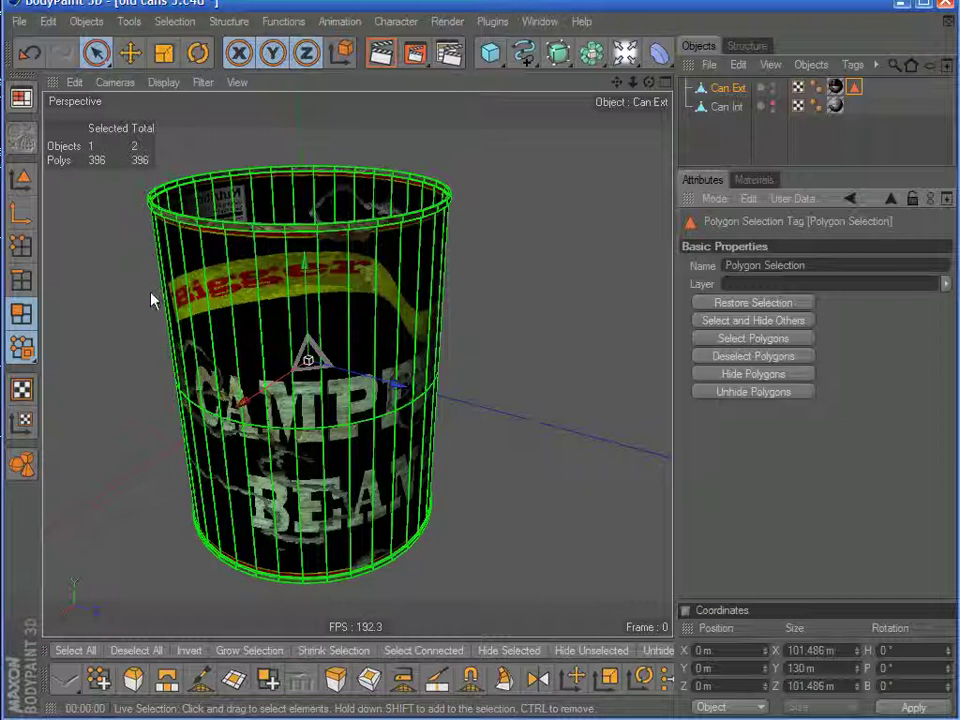
click(737, 140)
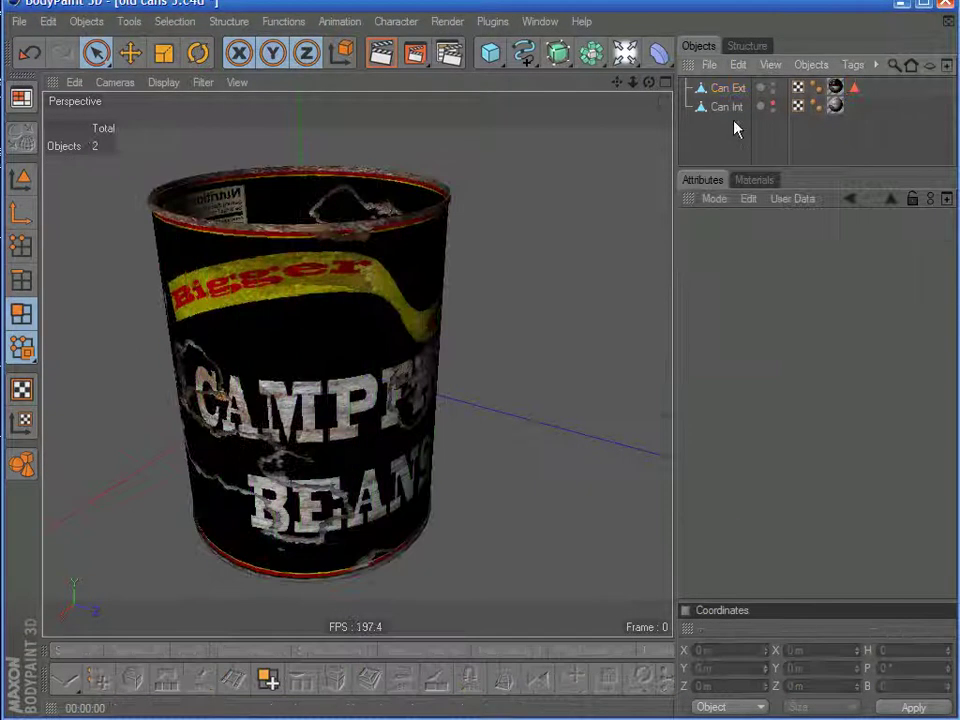
- Show Can Int while hiding Can Ext, and store all of Can Int's polygons in a polygon selection tag
click(772, 105)
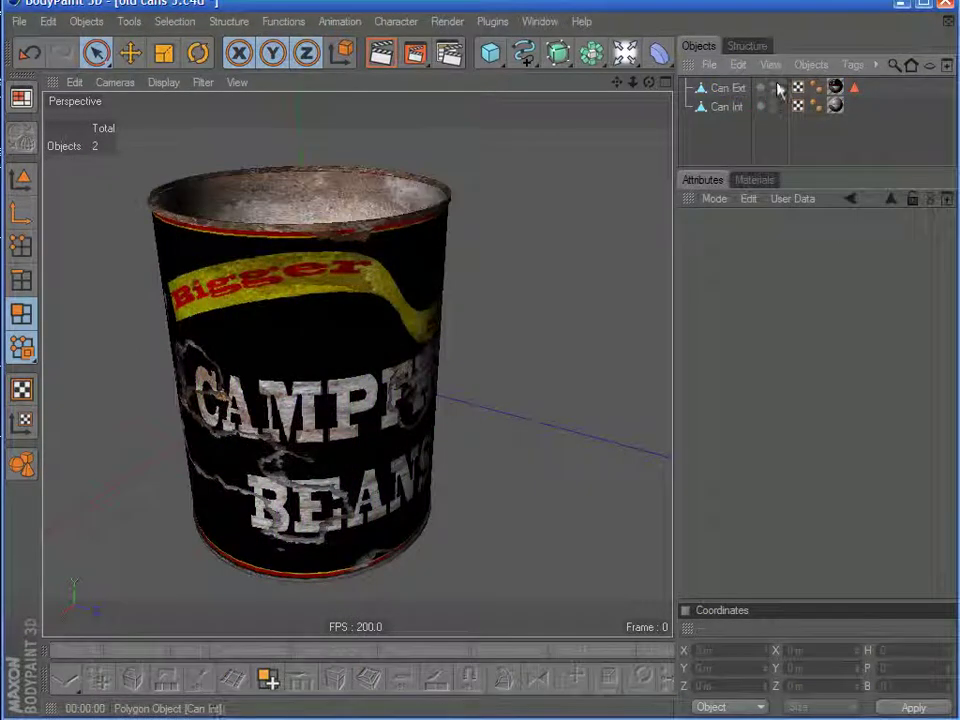
click(771, 88)
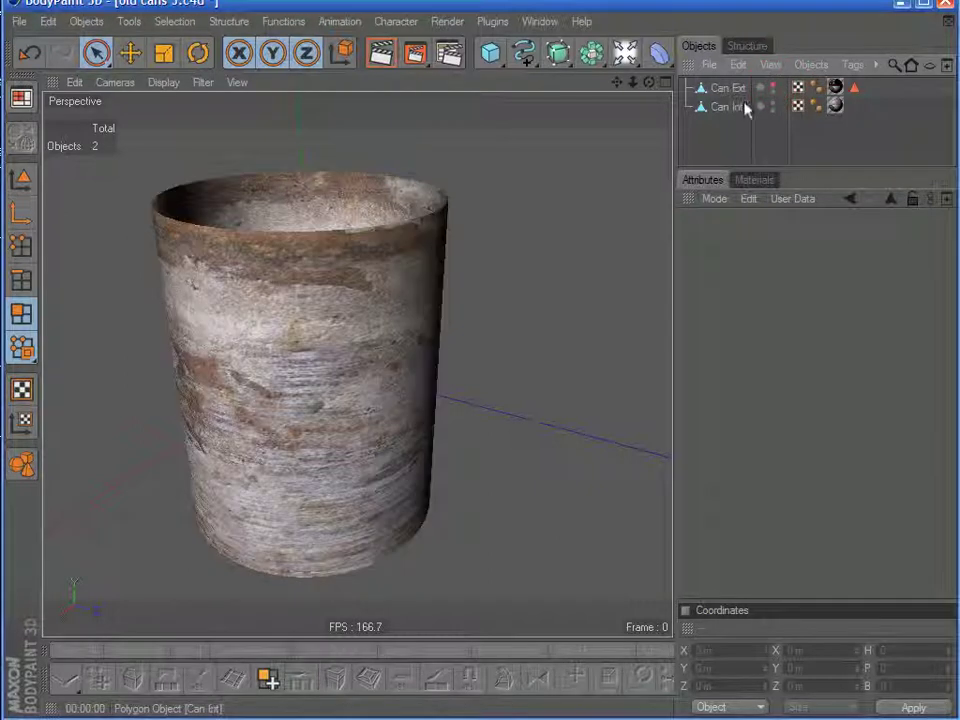
click(728, 106)
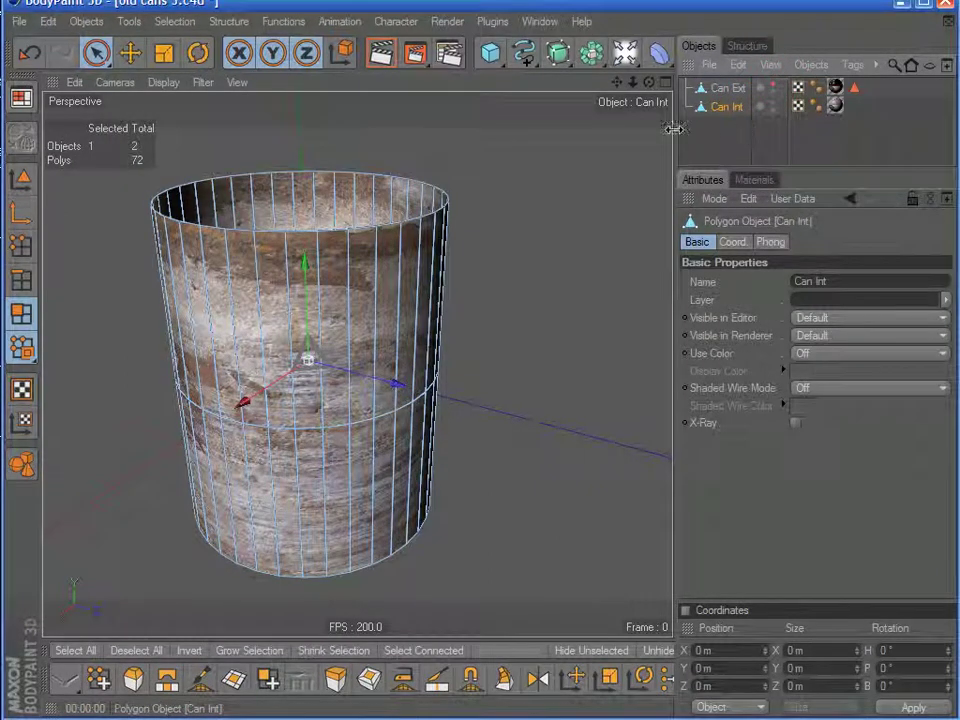
key(ctrl+a)
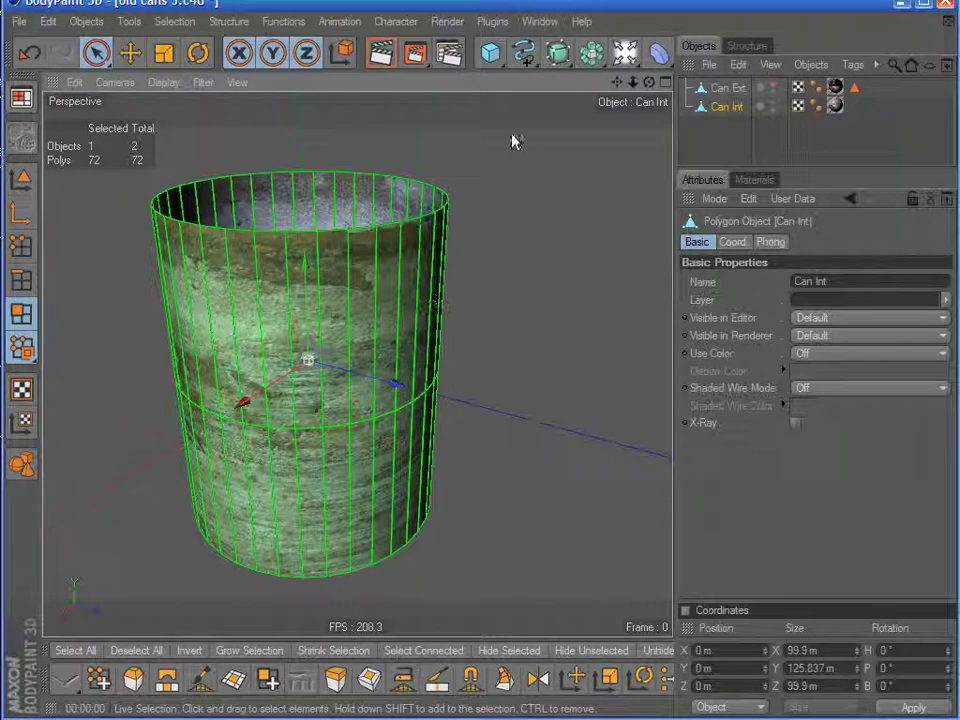
click(186, 24)
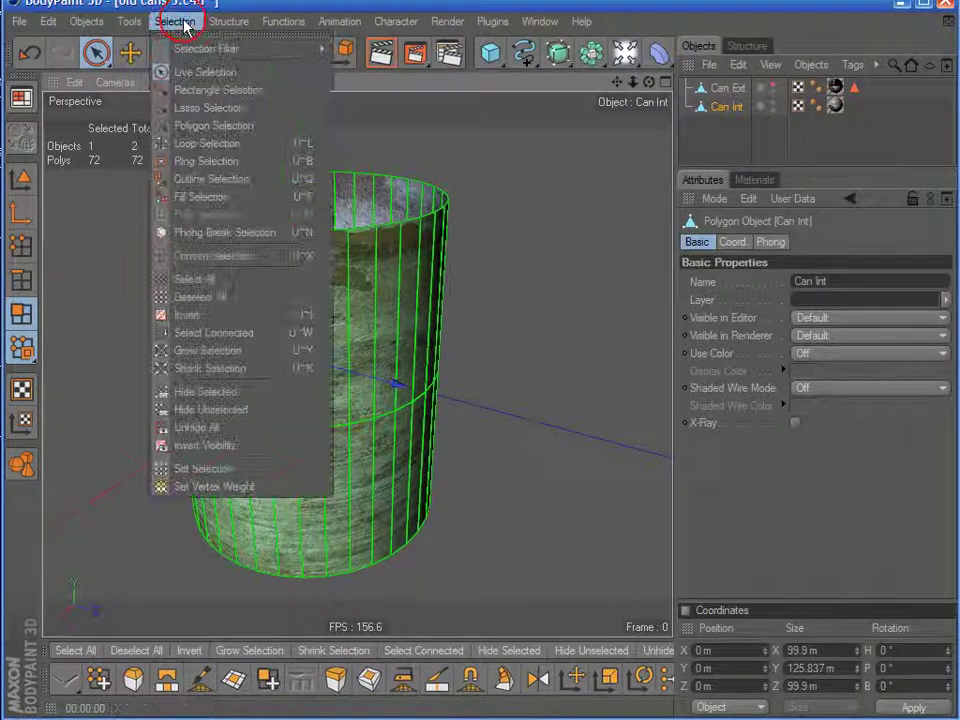
click(187, 469)
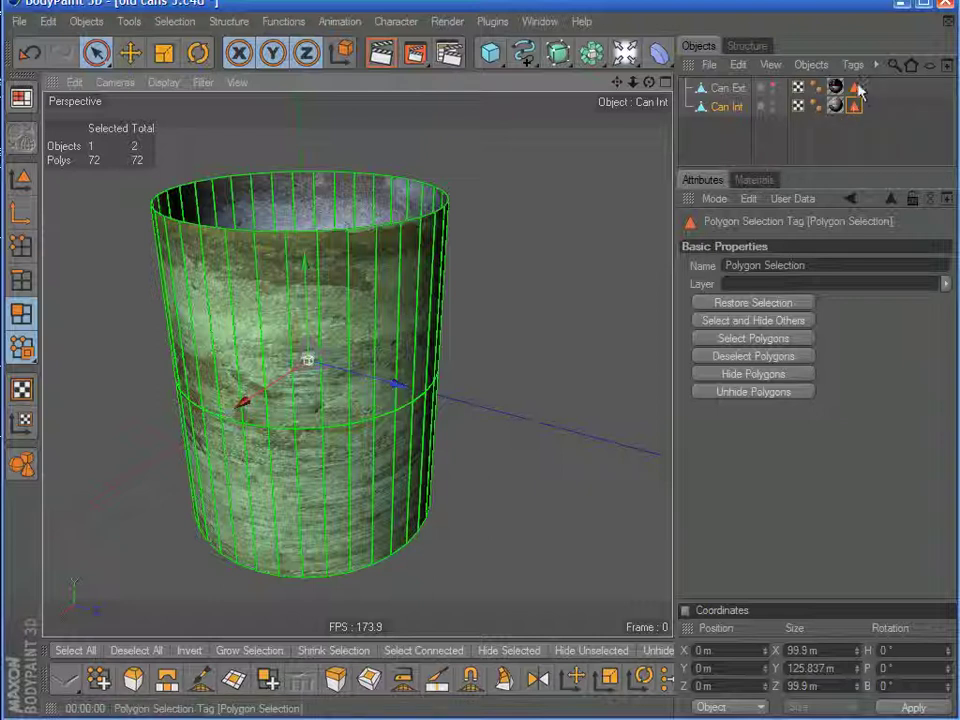
- Show Can Ext in the viewport again, check both selection tags, and deselect Can Int's polygons
click(774, 88)
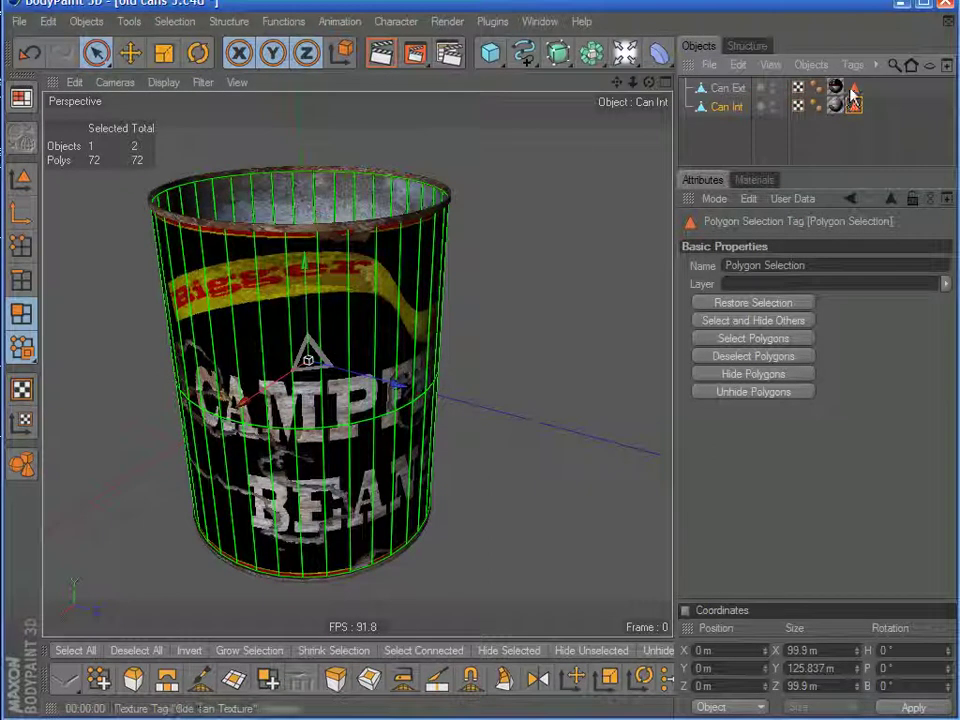
click(853, 88)
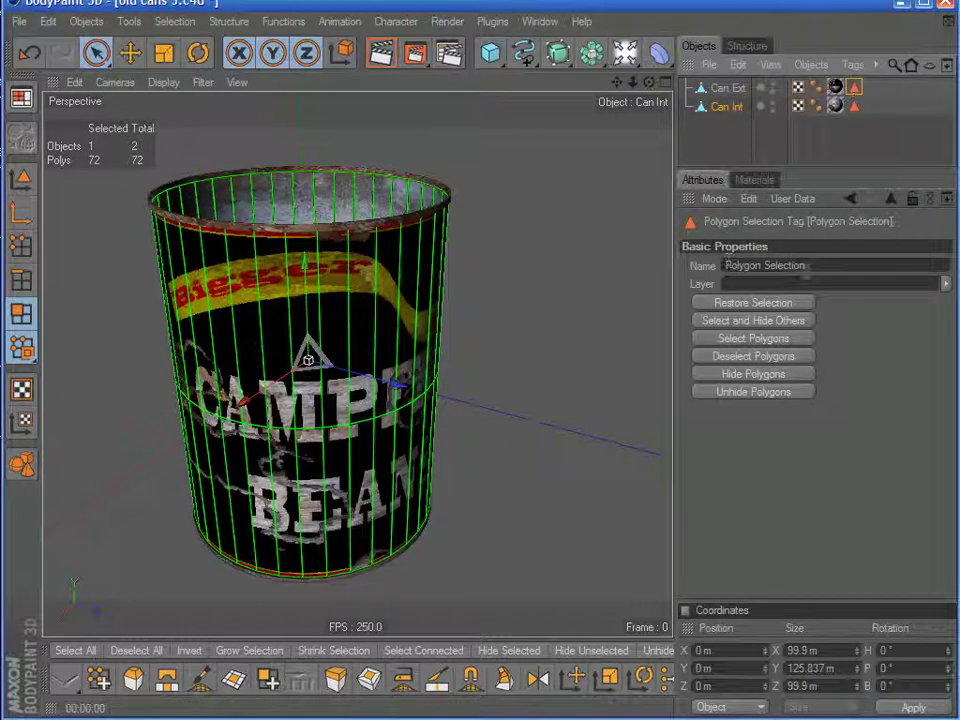
click(853, 88)
click(855, 107)
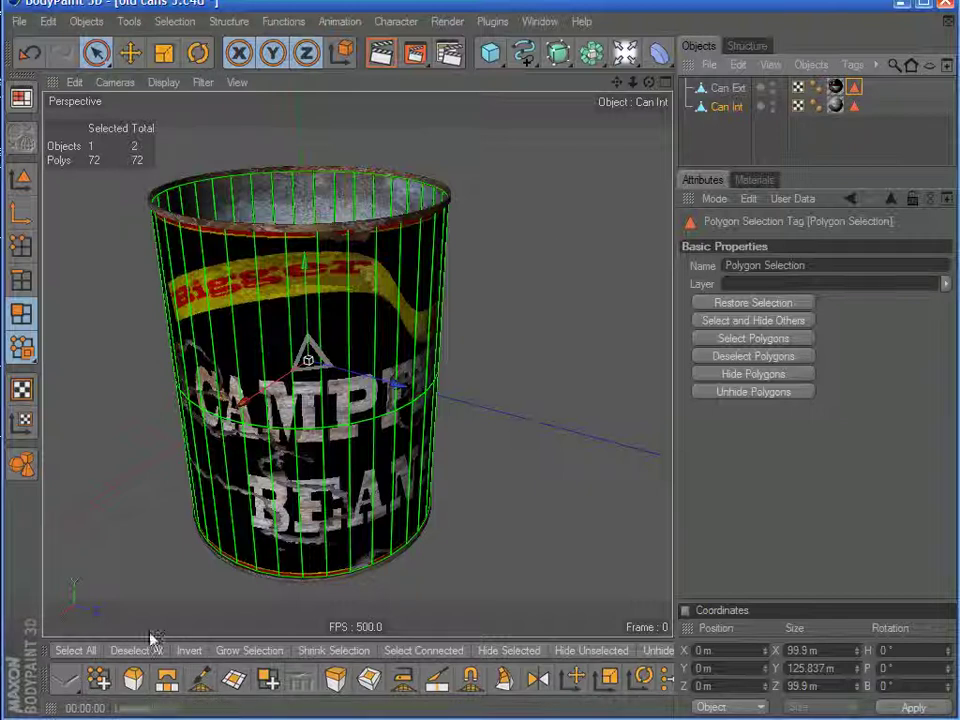
click(559, 302)
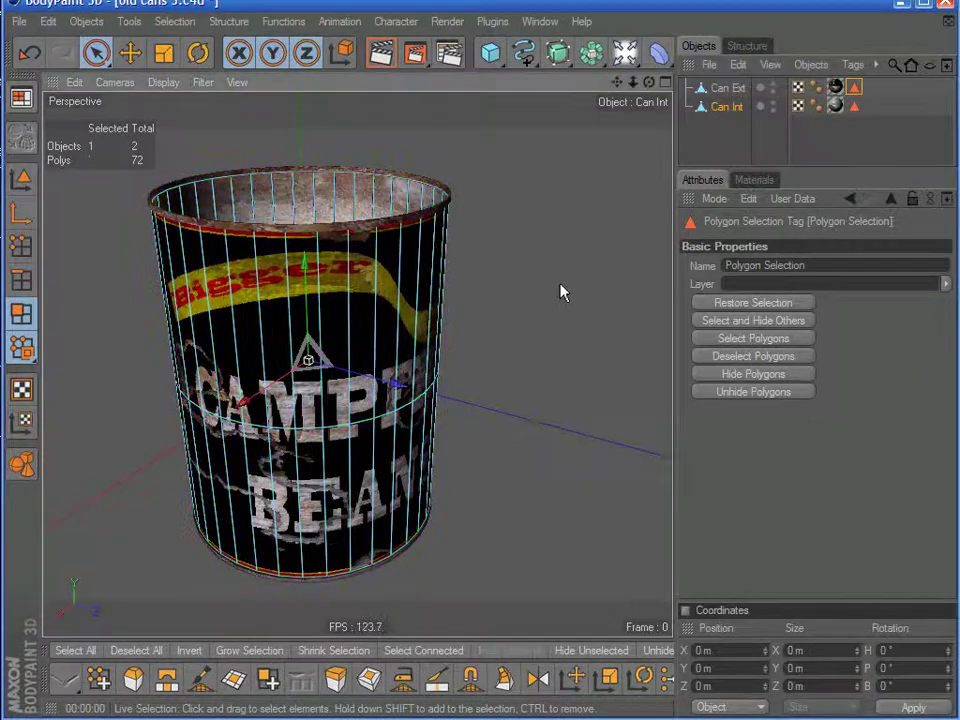
middle_drag(510, 292, 515, 293)
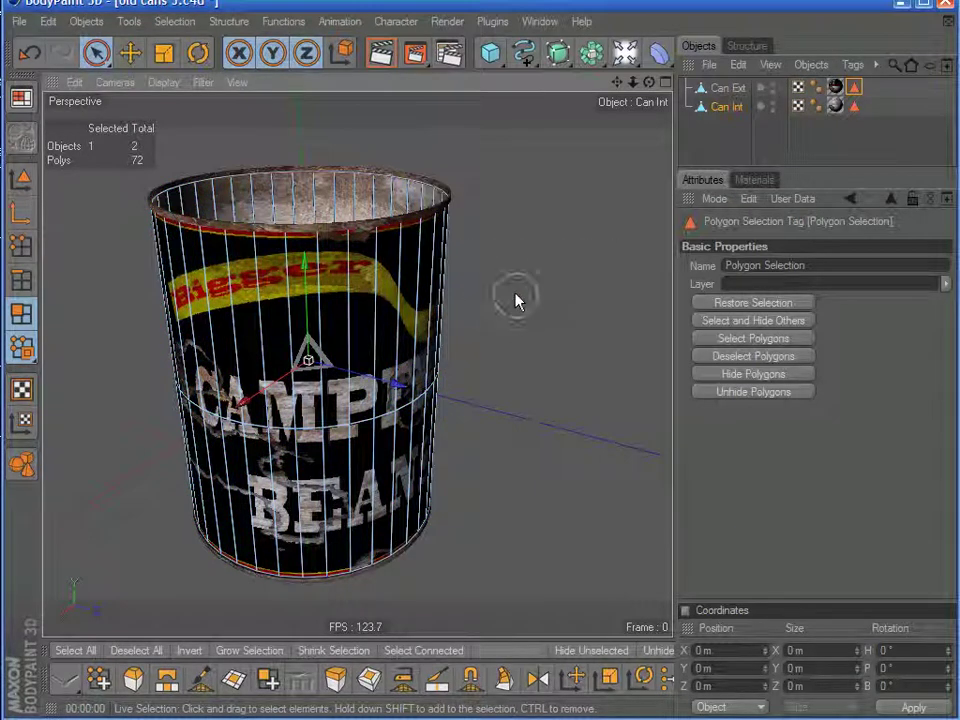
- Restore Can Int's stored selection, rename its tag Polygon Selection2, and check the name of Can Ext's tag
double_click(853, 107)
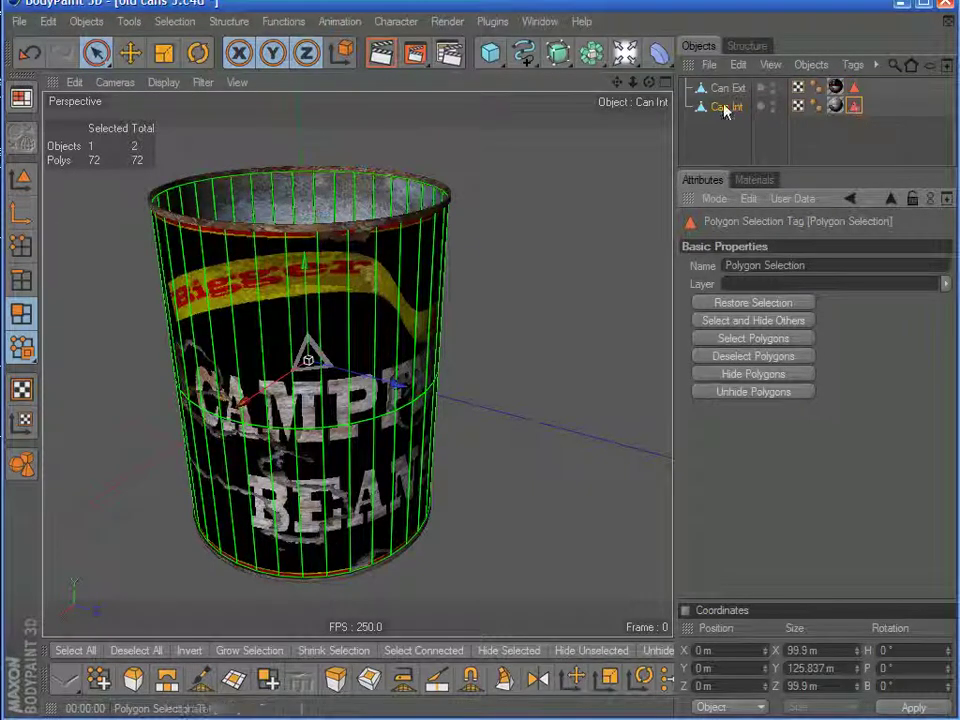
click(830, 265)
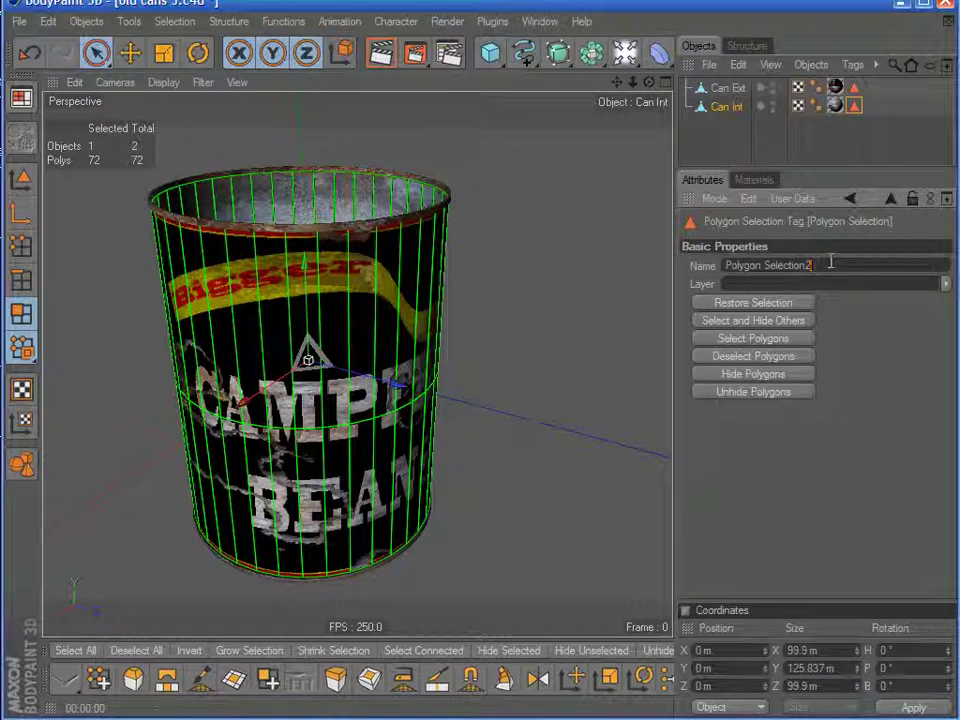
click(853, 89)
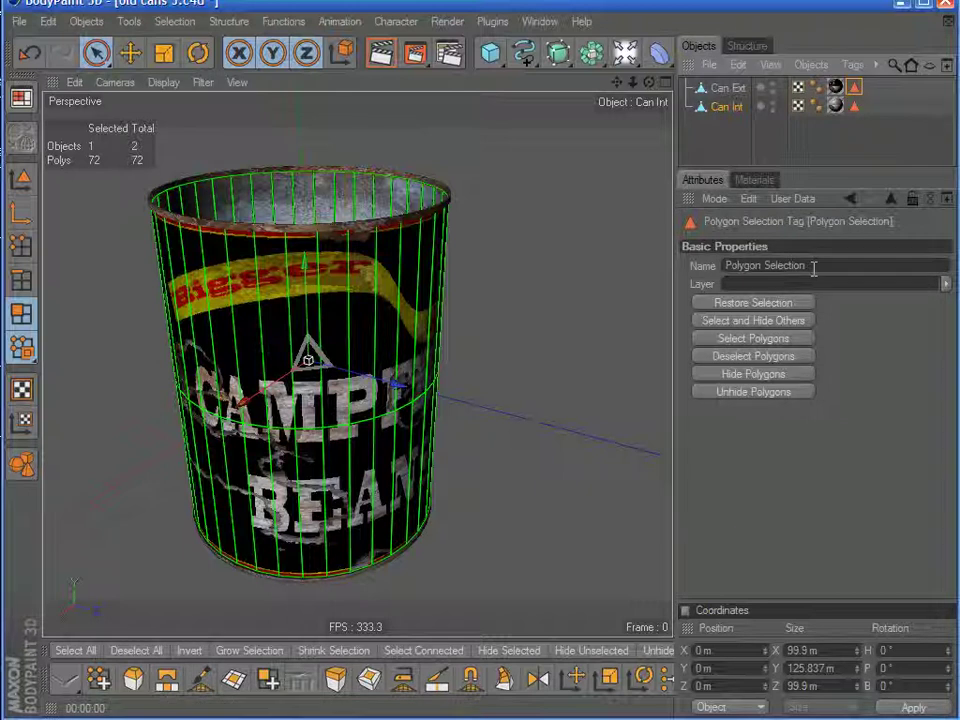
- Restrict the Olde can Texture tag on Can Ext to the Polygon Selection tag
click(836, 89)
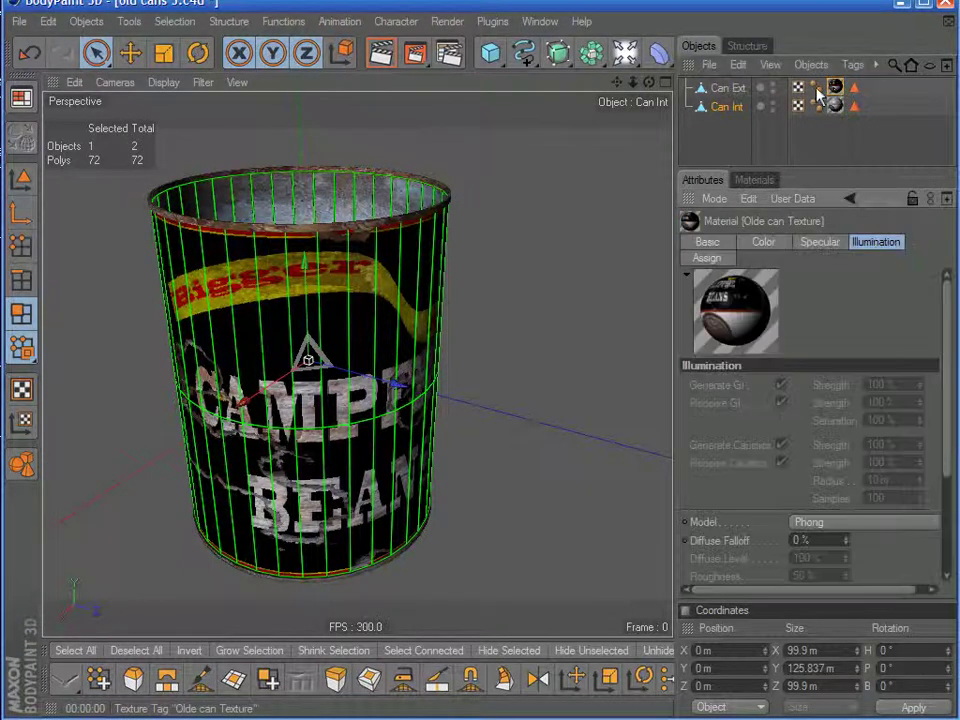
click(726, 89)
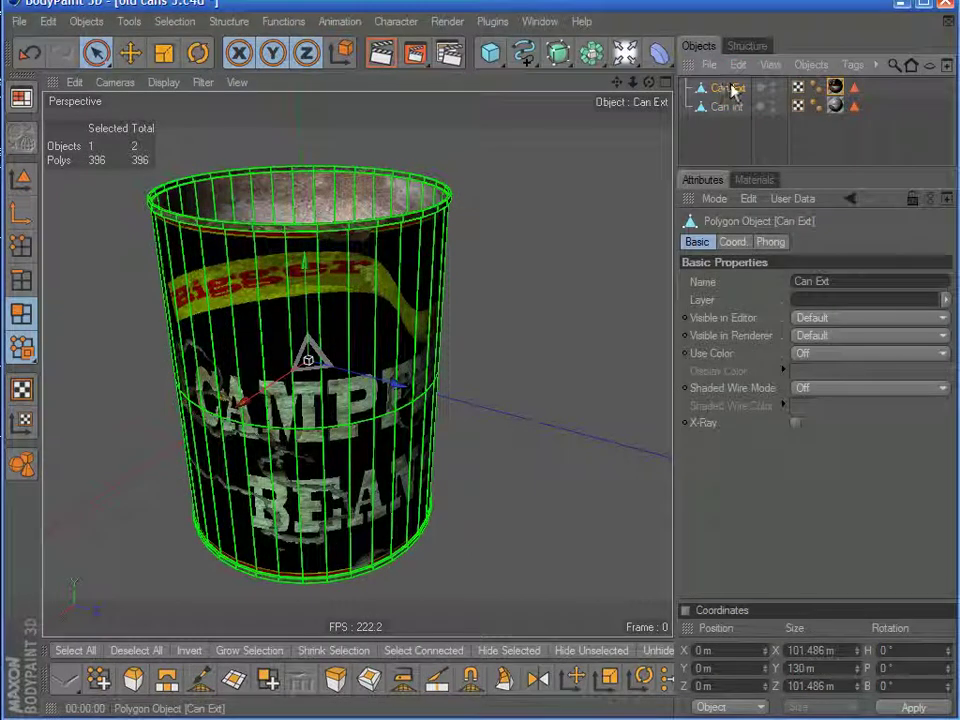
click(836, 89)
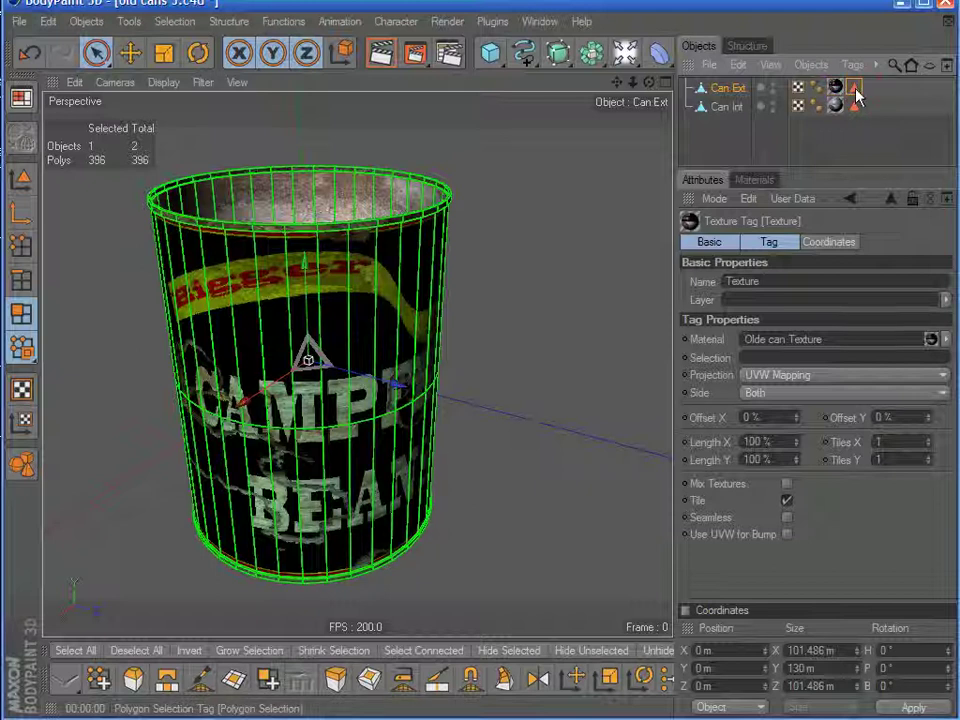
drag(858, 106, 800, 362)
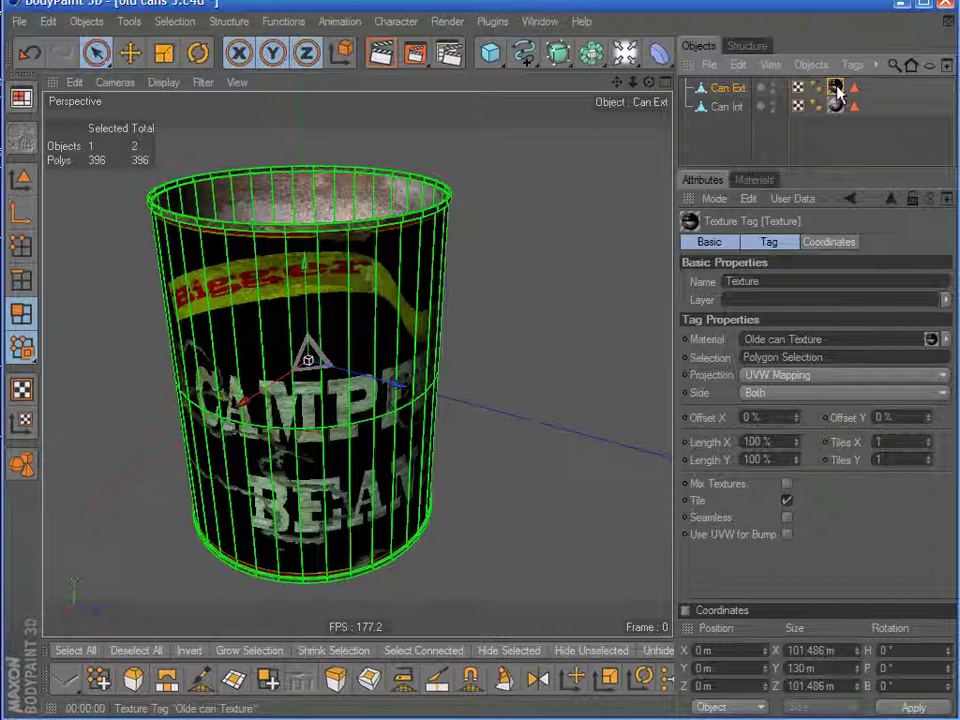
- Restrict the Can Int texture tag to Polygon Selection2 and deselect the object's polygons
click(724, 107)
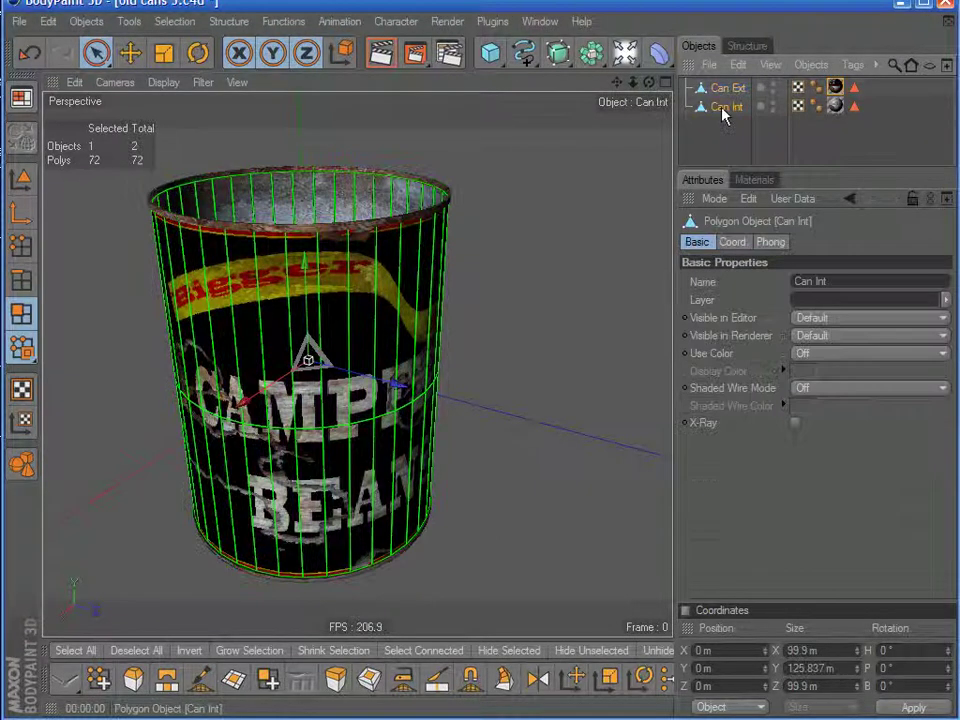
click(838, 107)
drag(854, 107, 765, 365)
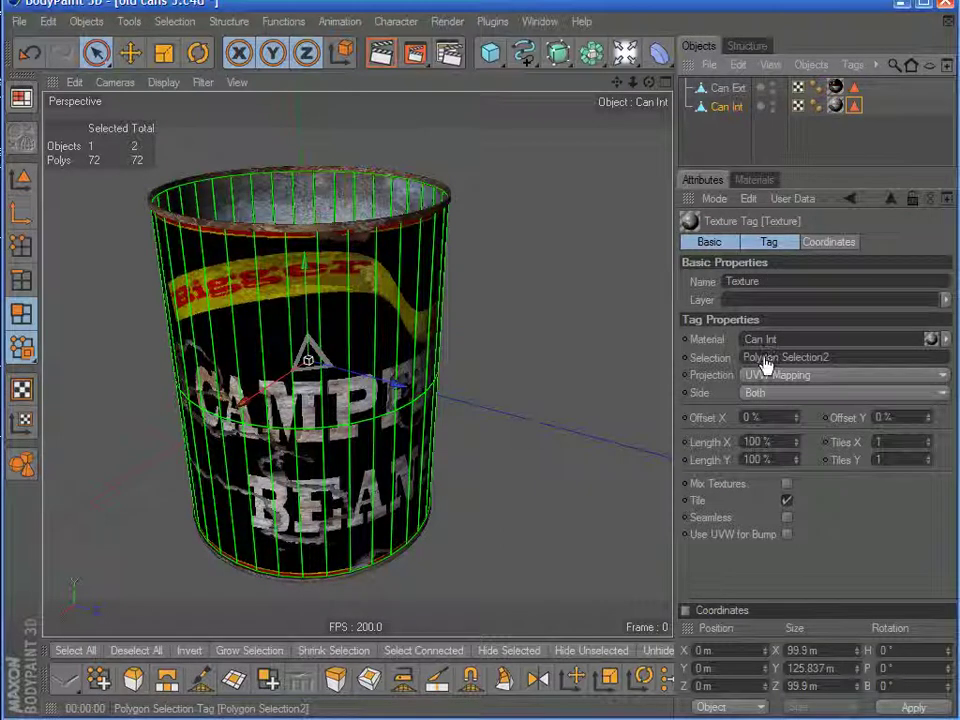
click(545, 270)
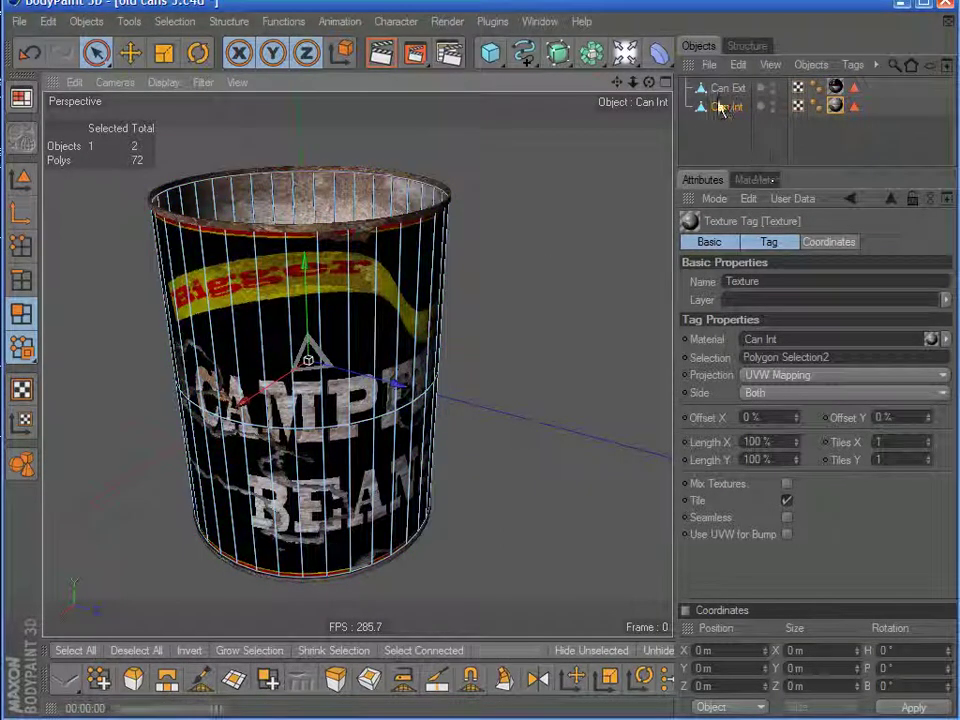
- Connect Can Ext and Can Int into one object with both textures, and delete the two originals
click(726, 89)
shift+click(727, 112)
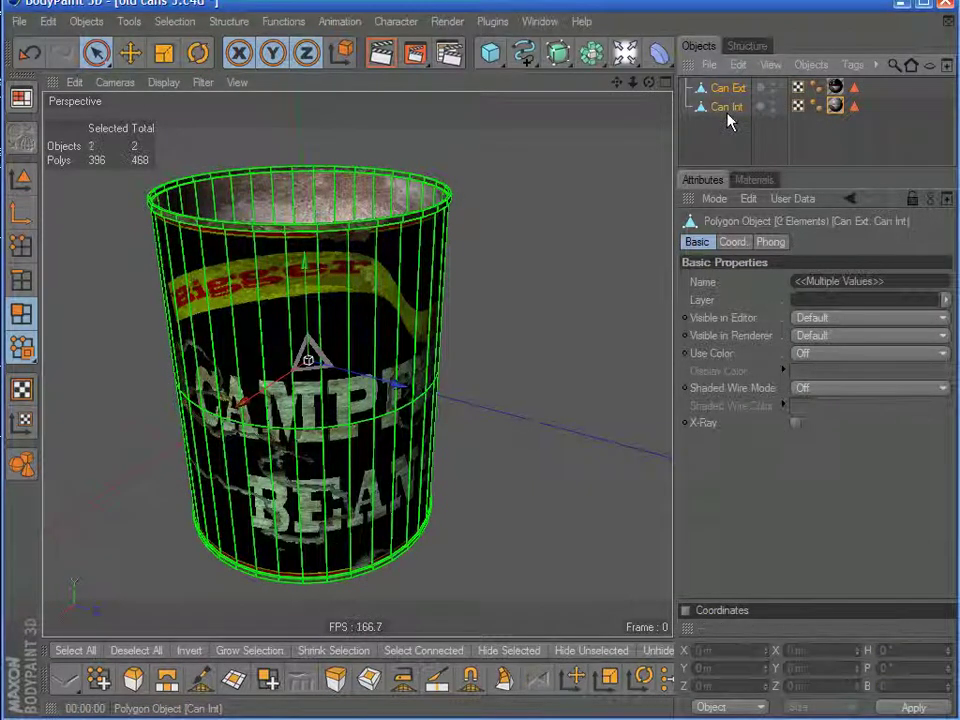
right_click(728, 111)
click(770, 361)
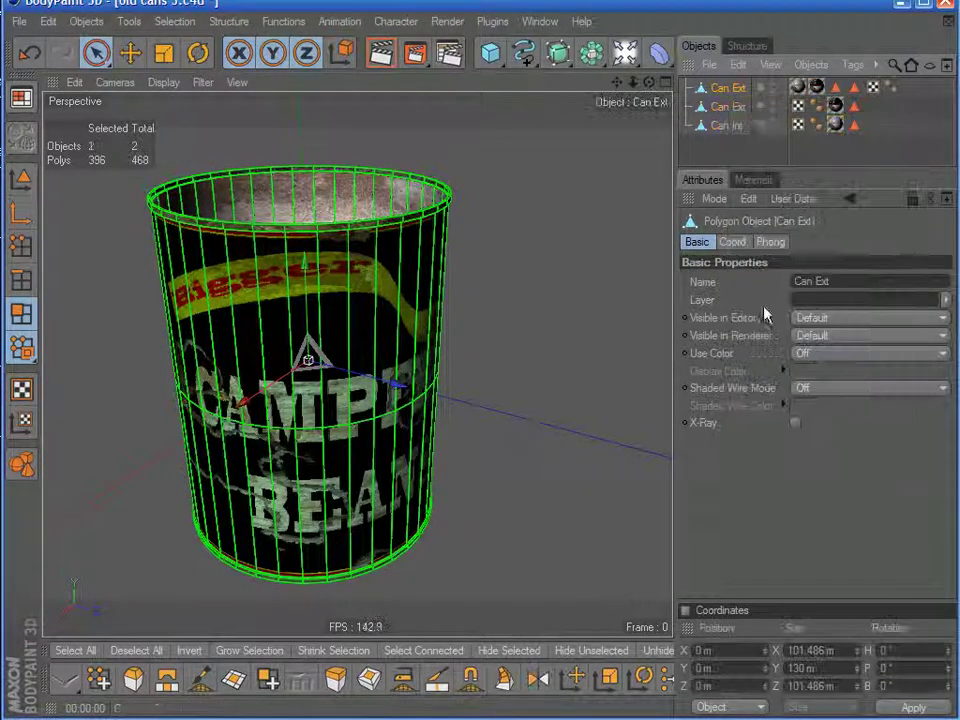
click(744, 108)
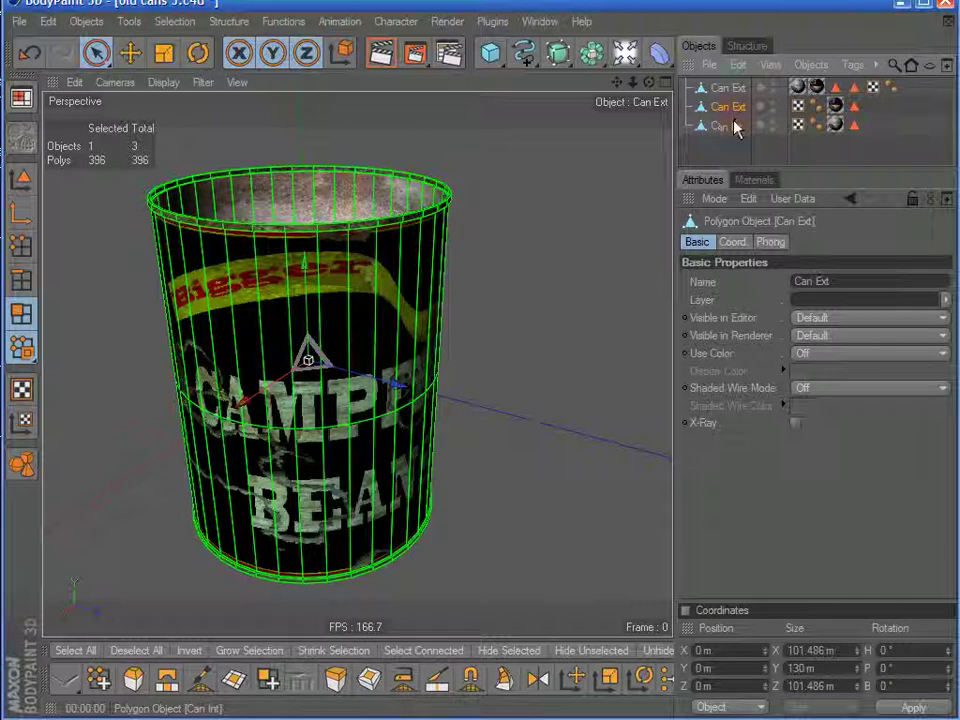
shift+click(735, 126)
key(Delete)
- Render a preview of the merged can and inspect its interior, label and nutrition panel from all sides
alt+drag(579, 204, 628, 158)
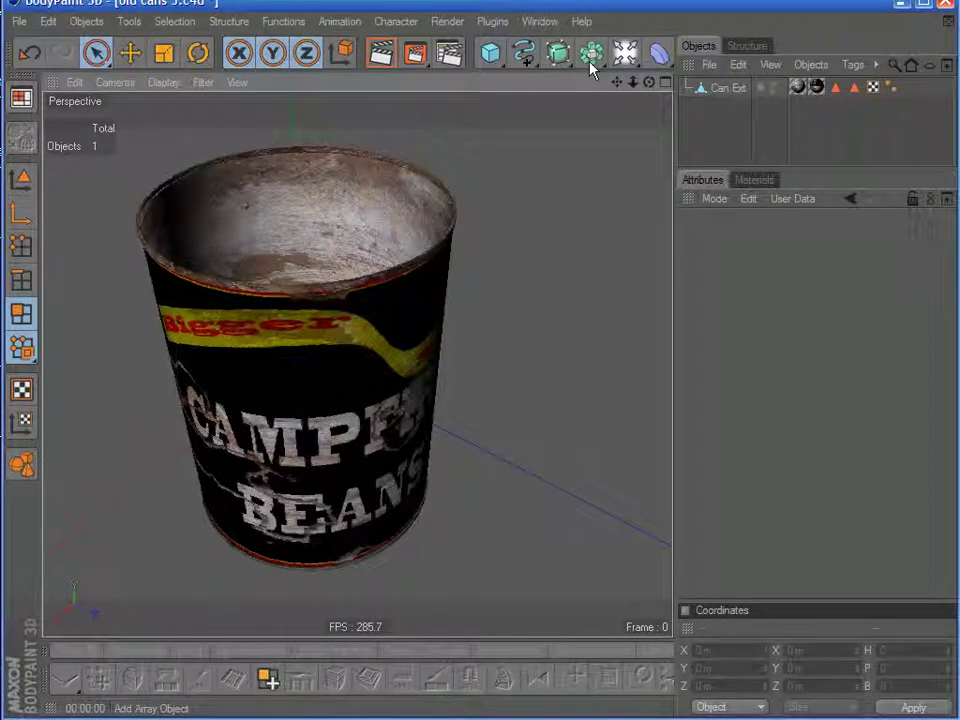
click(412, 55)
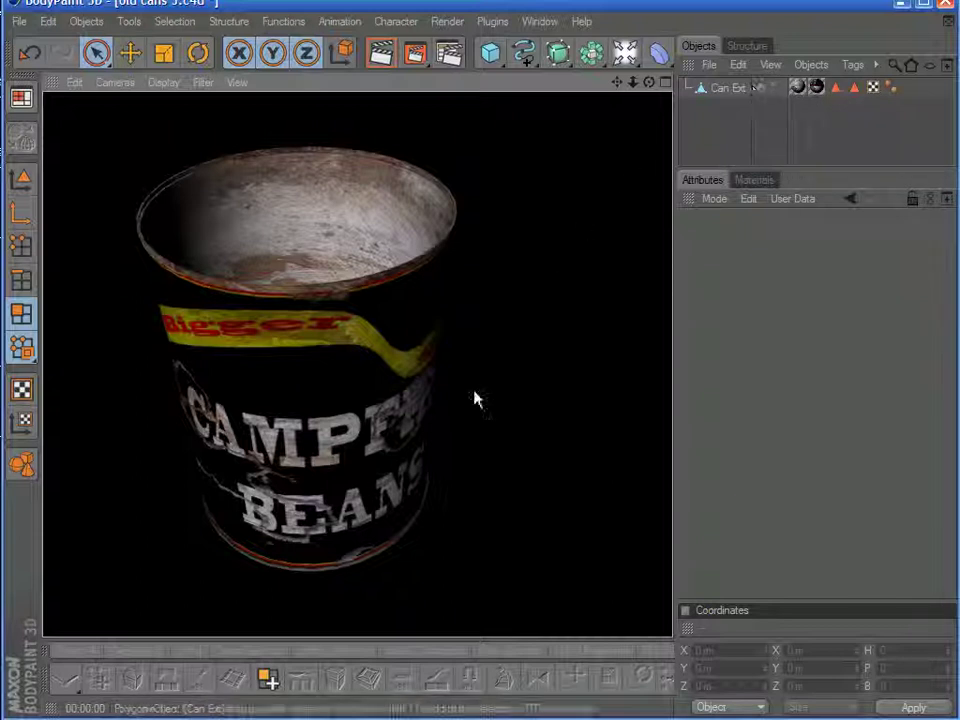
alt+drag(308, 476, 322, 450)
alt+drag(486, 389, 491, 390)
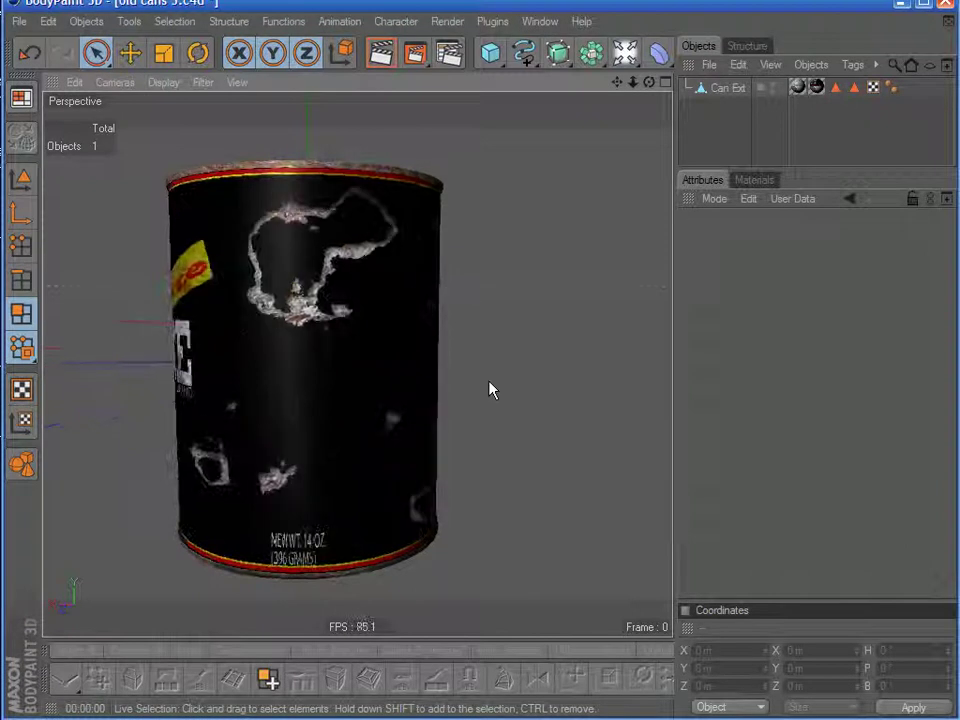
alt+drag(403, 318, 280, 295)
alt+drag(360, 285, 470, 397)
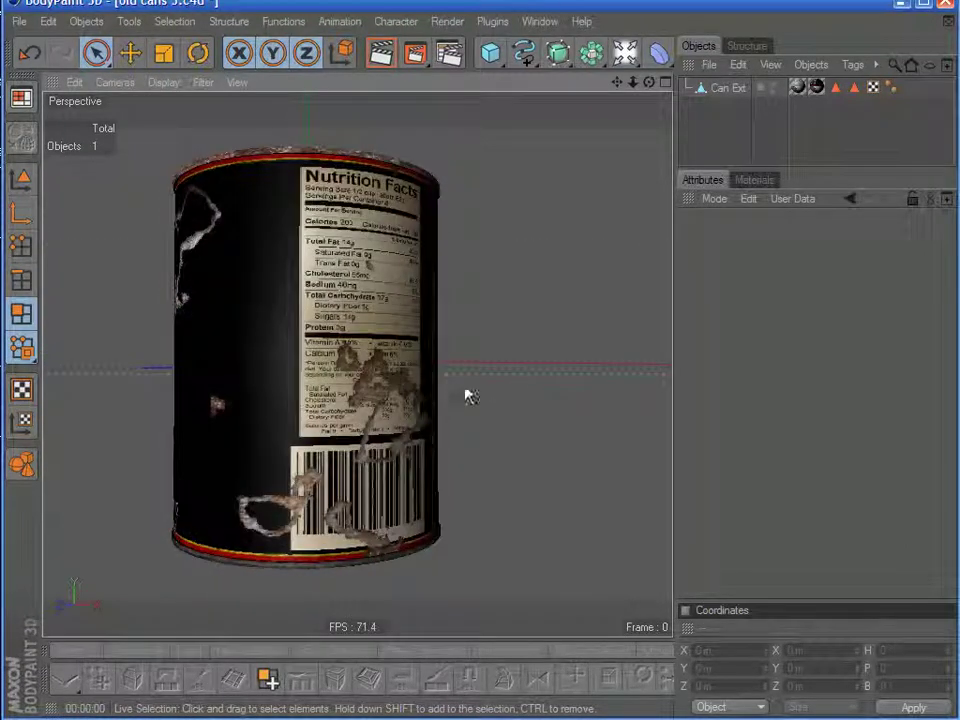
alt+drag(513, 352, 388, 360)
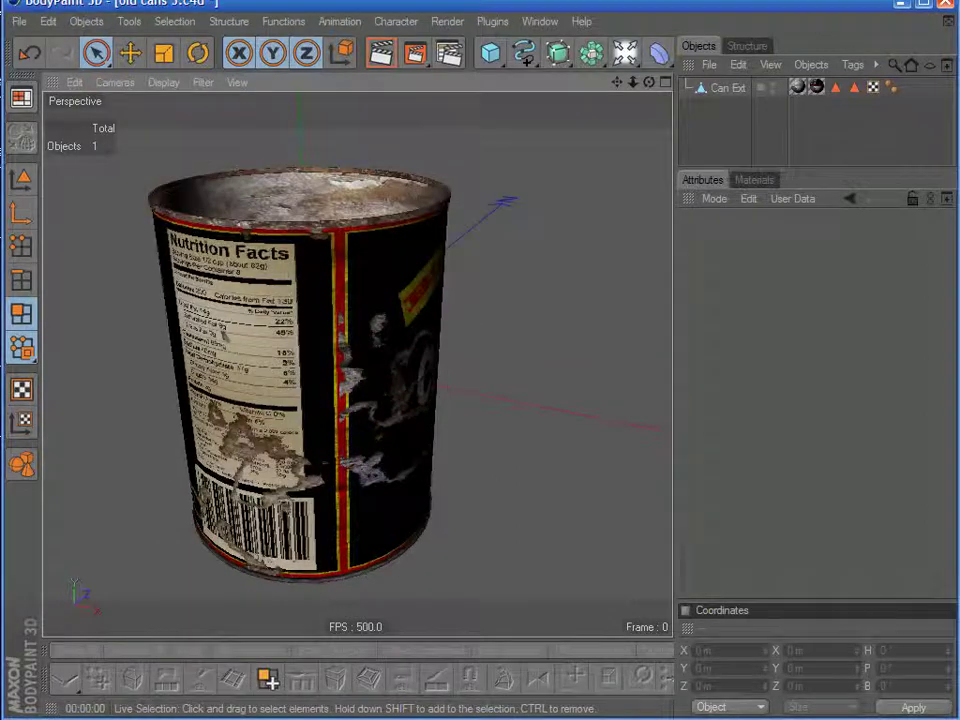